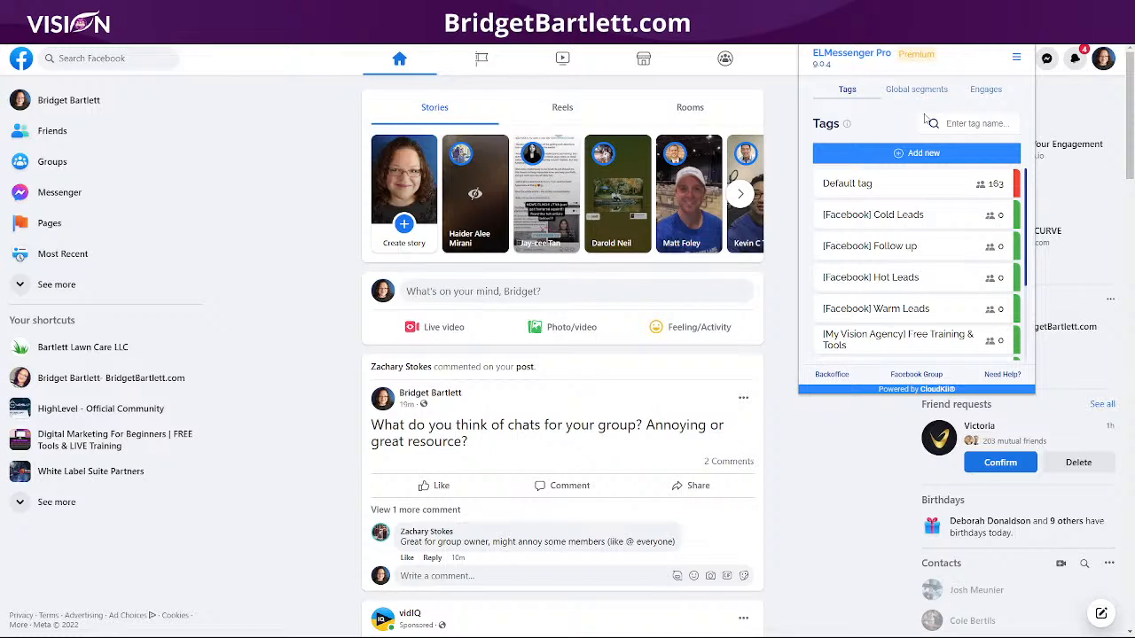
Step: View the Global segments and Engages sections of ELMessenger Pro, and open its Pipelines settings
left_click(917, 91)
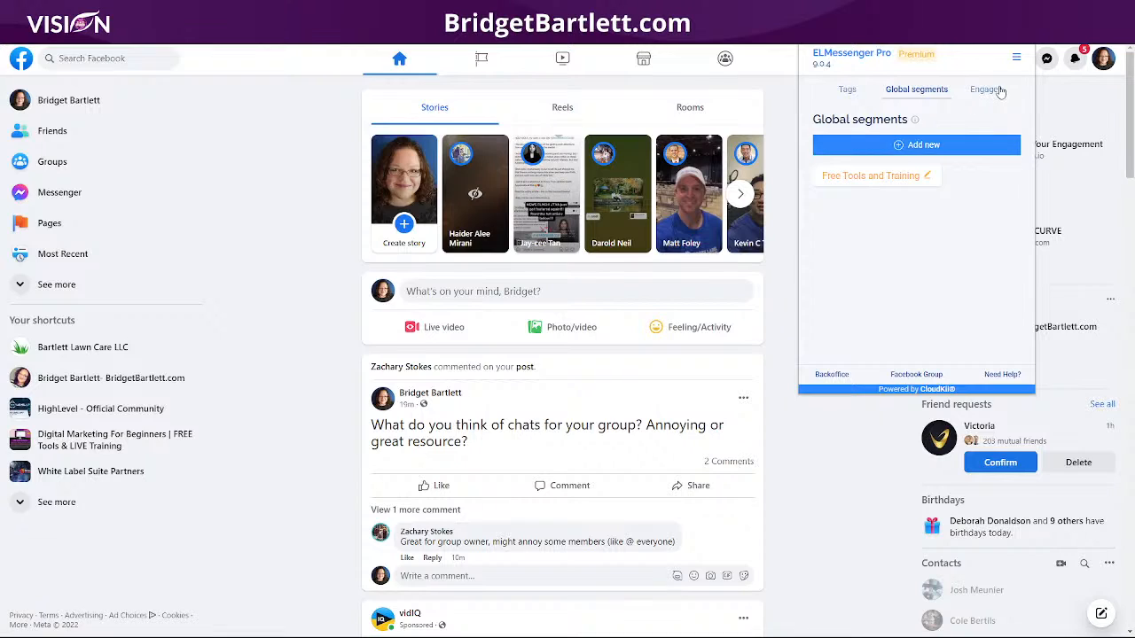
left_click(998, 93)
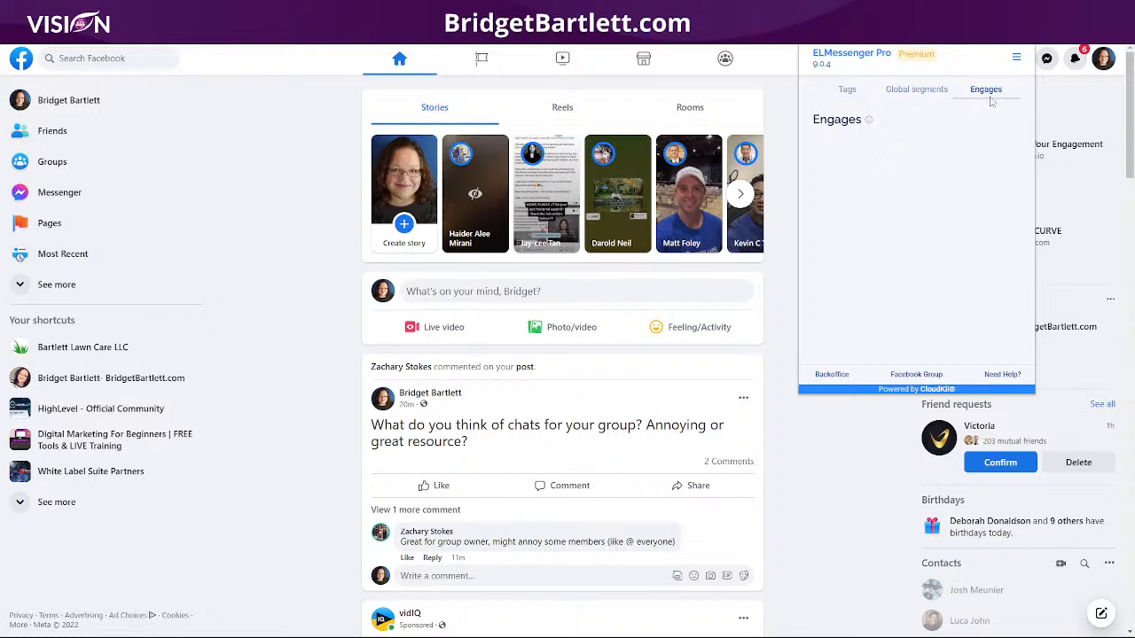
left_click(1016, 57)
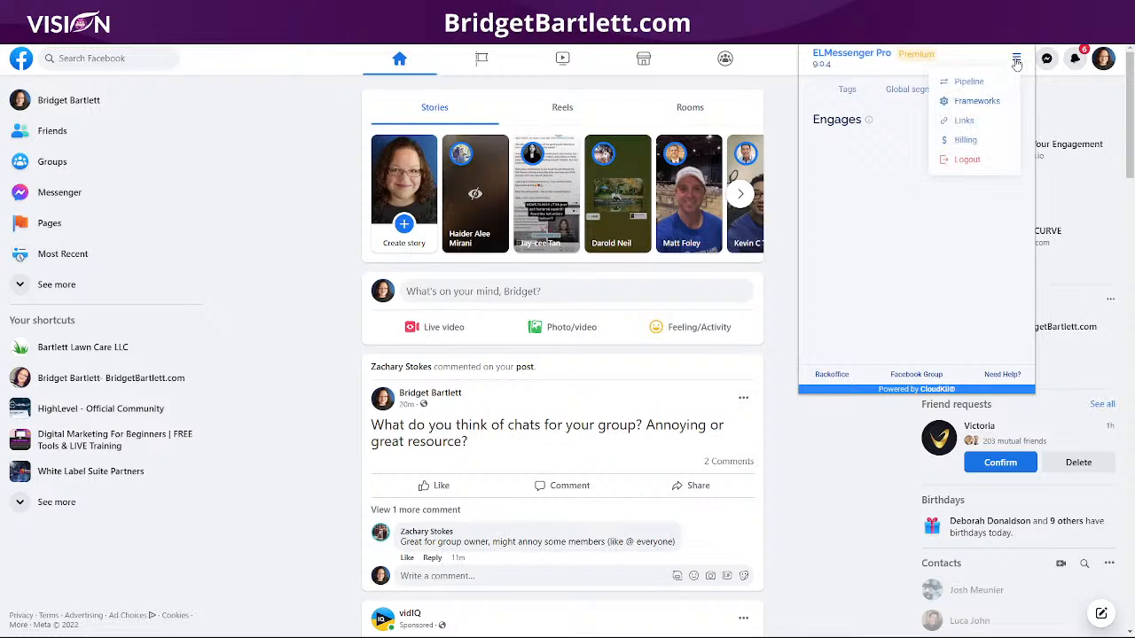
left_click(968, 84)
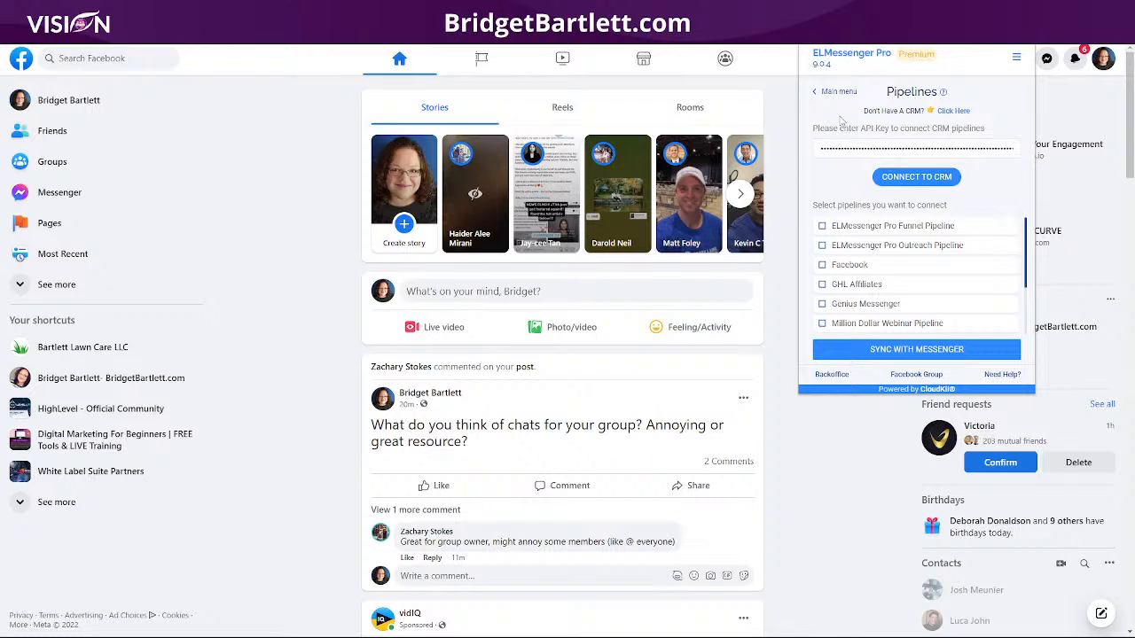
Step: Switch to the CRM's Business Info settings to view the API Key field, and return to the Facebook window
mouse_move(512, 636)
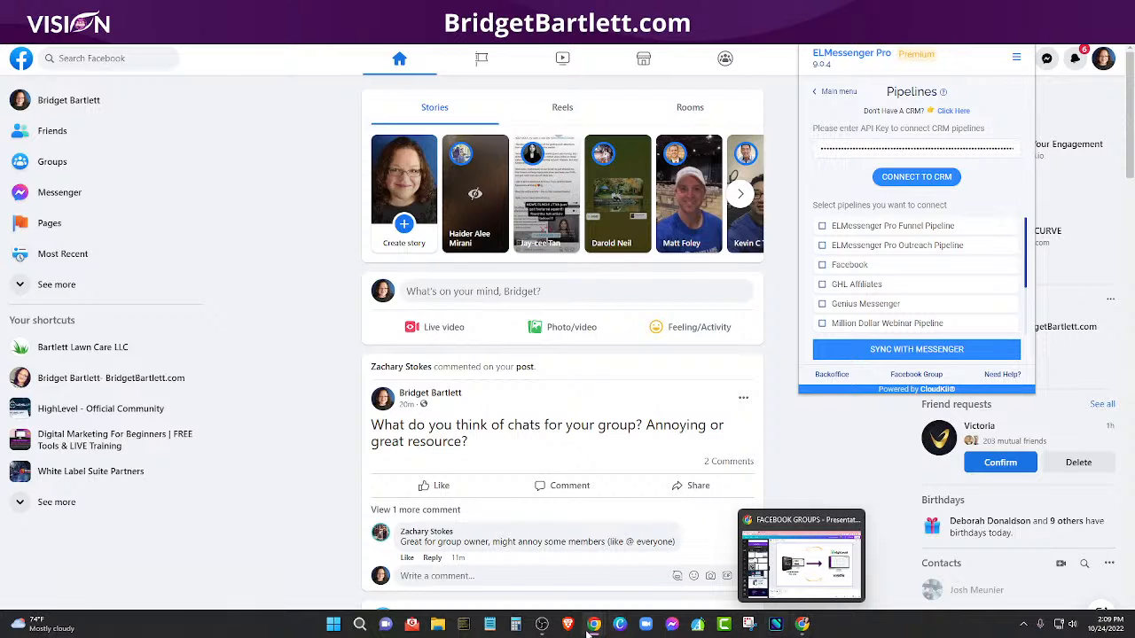
mouse_move(590, 629)
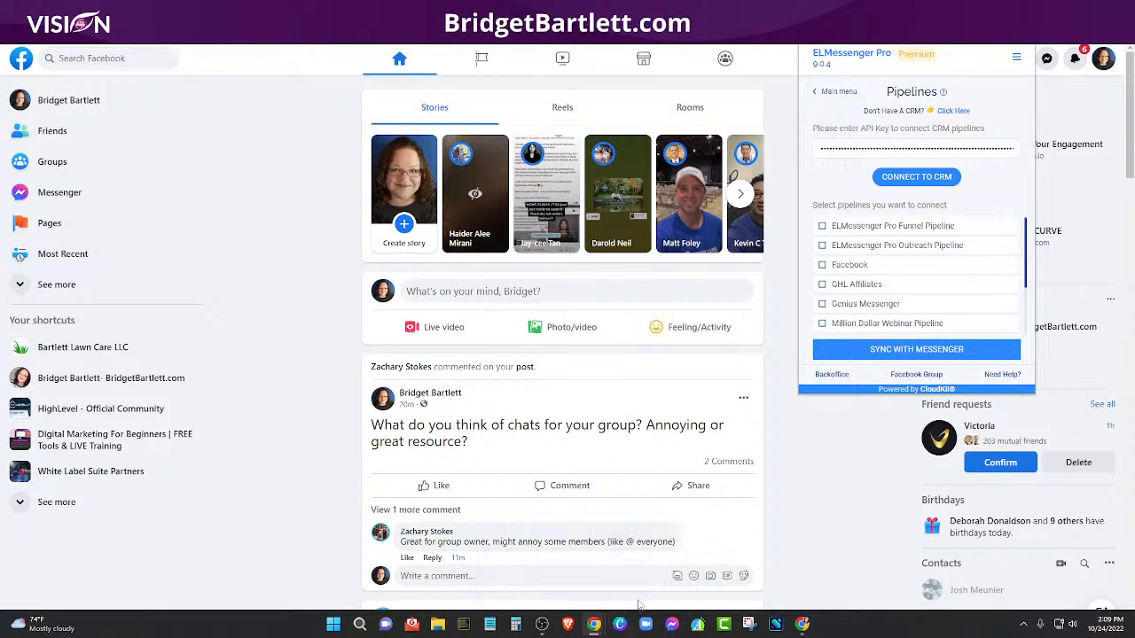
left_click(802, 627)
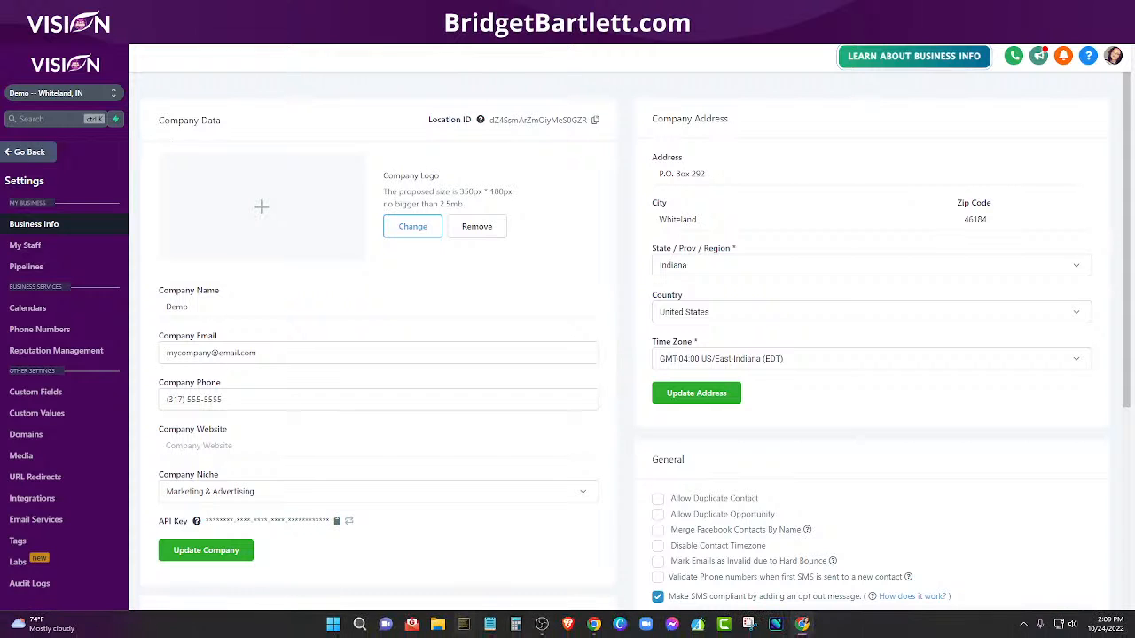
mouse_move(593, 624)
left_click(596, 588)
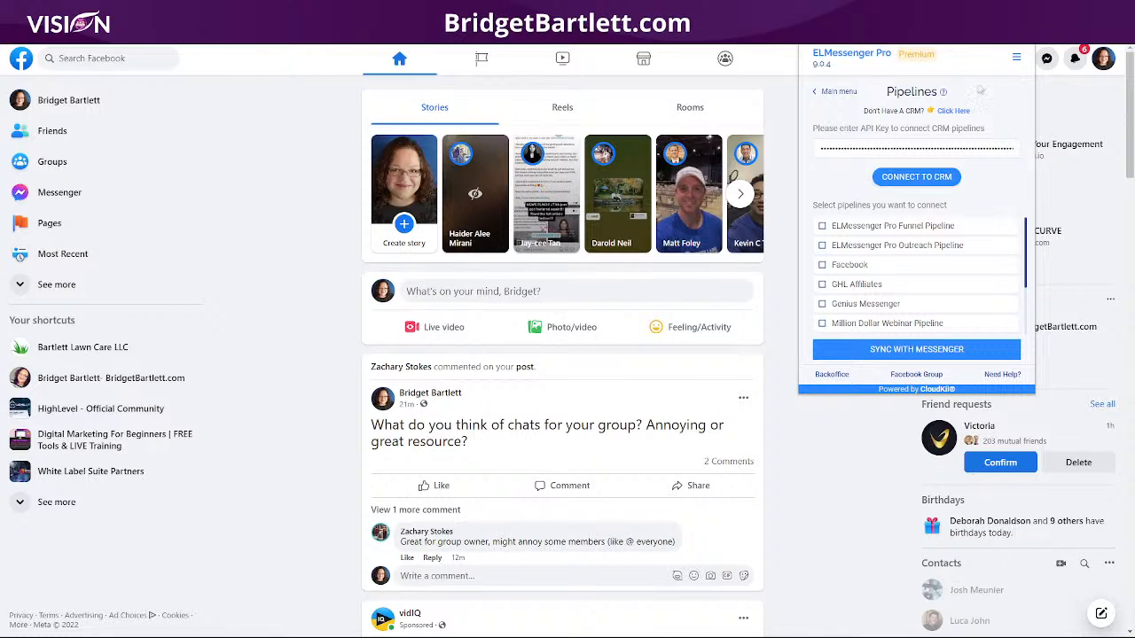
Step: View the Frameworks export options in ELMessenger Pro and return to the main menu
left_click(818, 92)
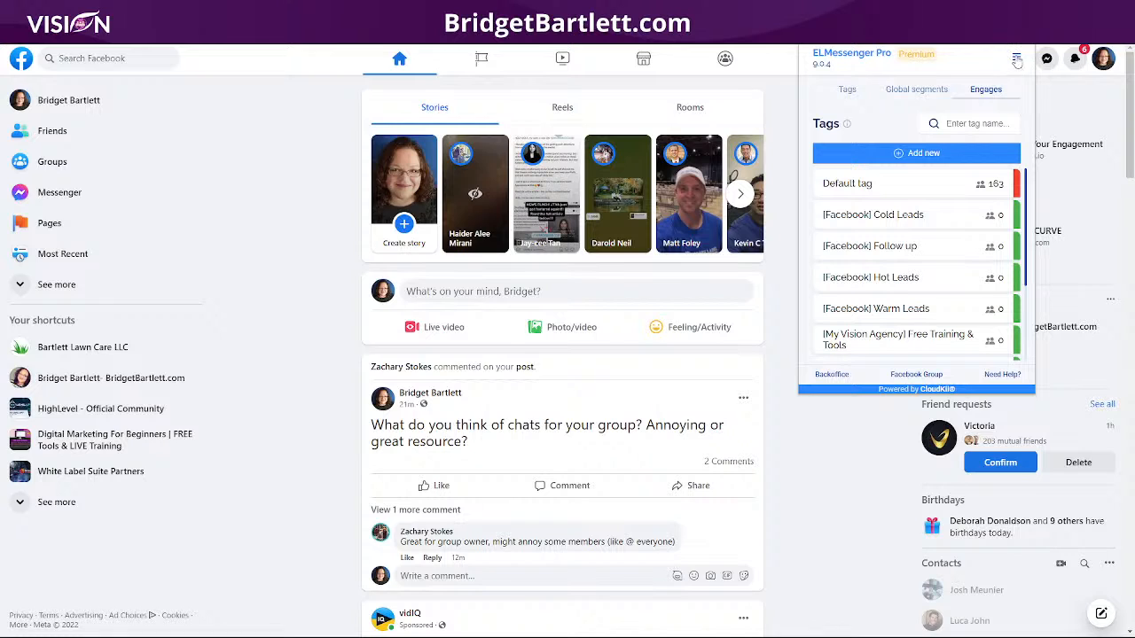
left_click(1016, 57)
left_click(976, 103)
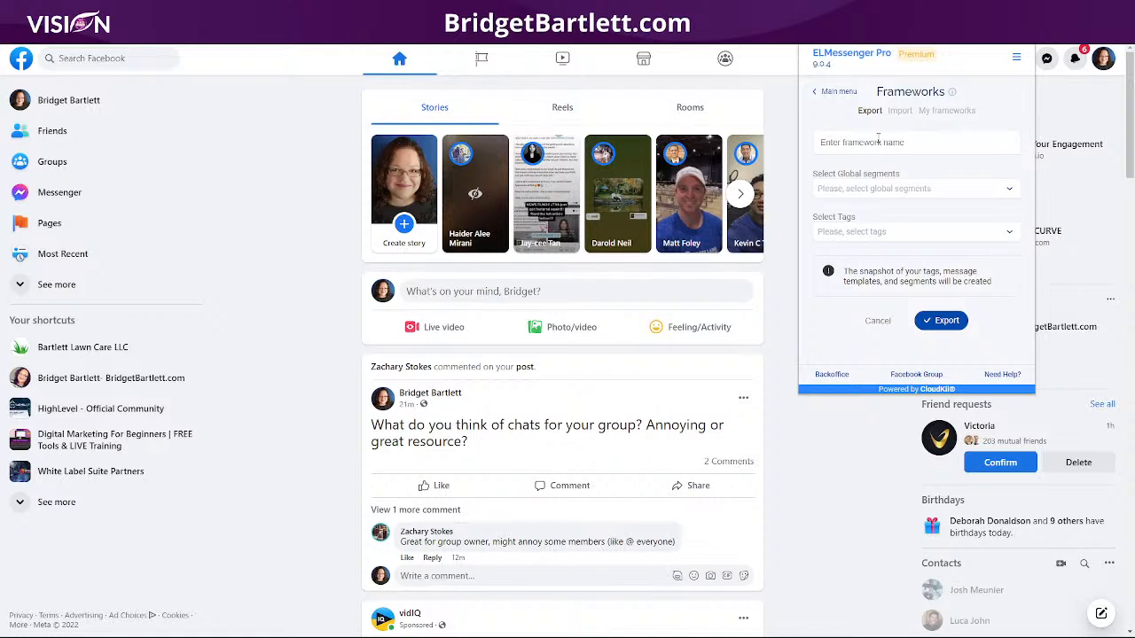
left_click(834, 92)
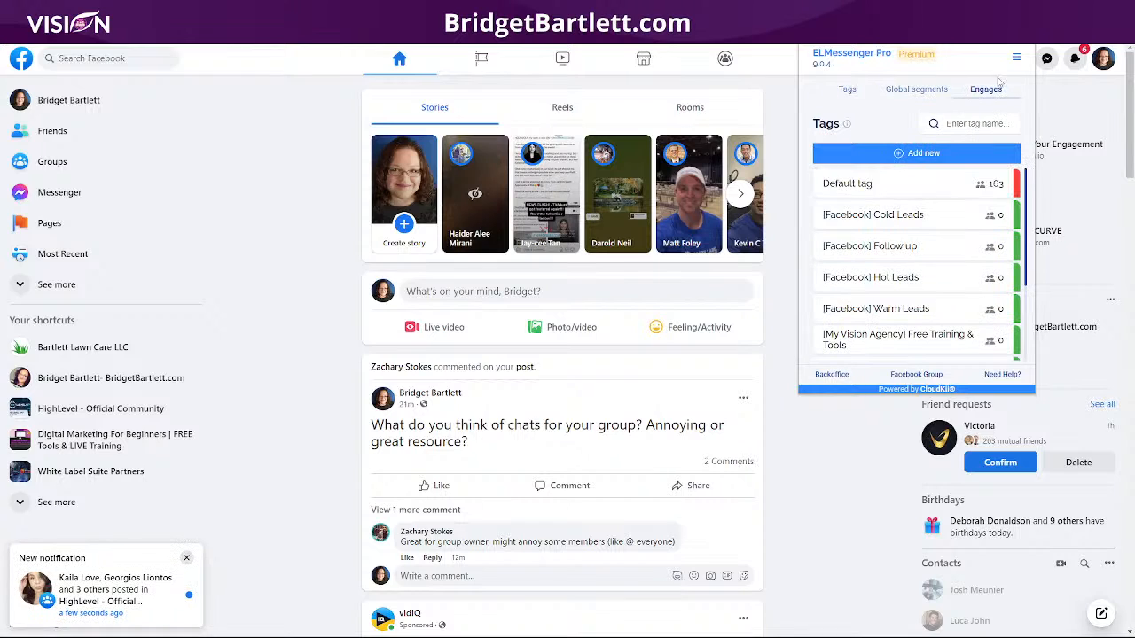
Step: Open the Links section of ELMessenger Pro, return to the extension on Facebook, and open its BackOffice
left_click(1017, 62)
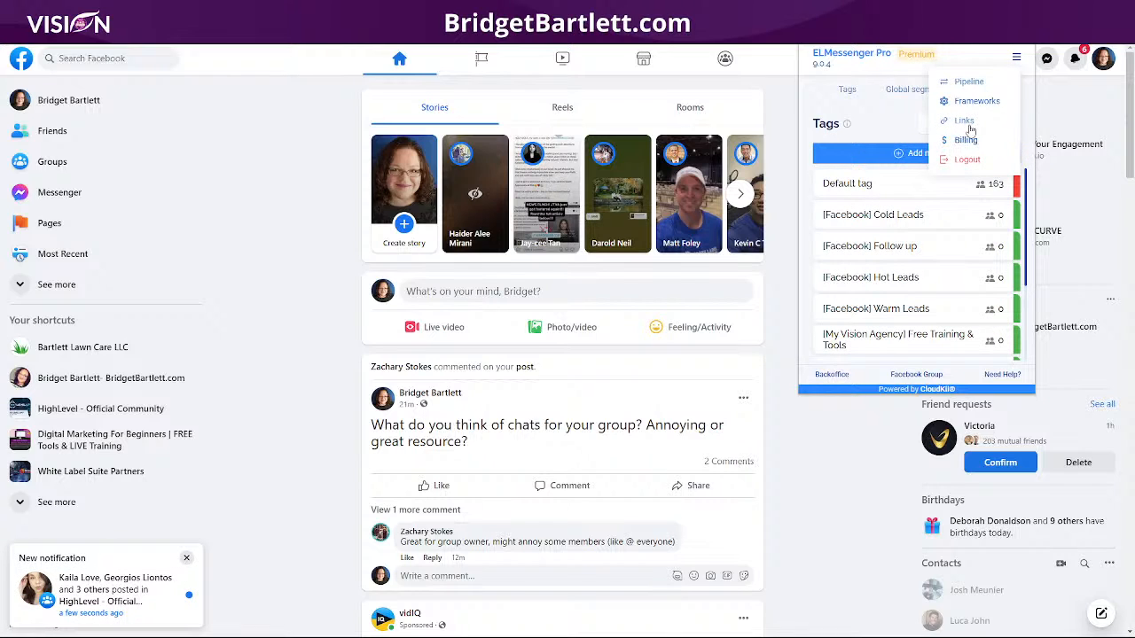
left_click(963, 120)
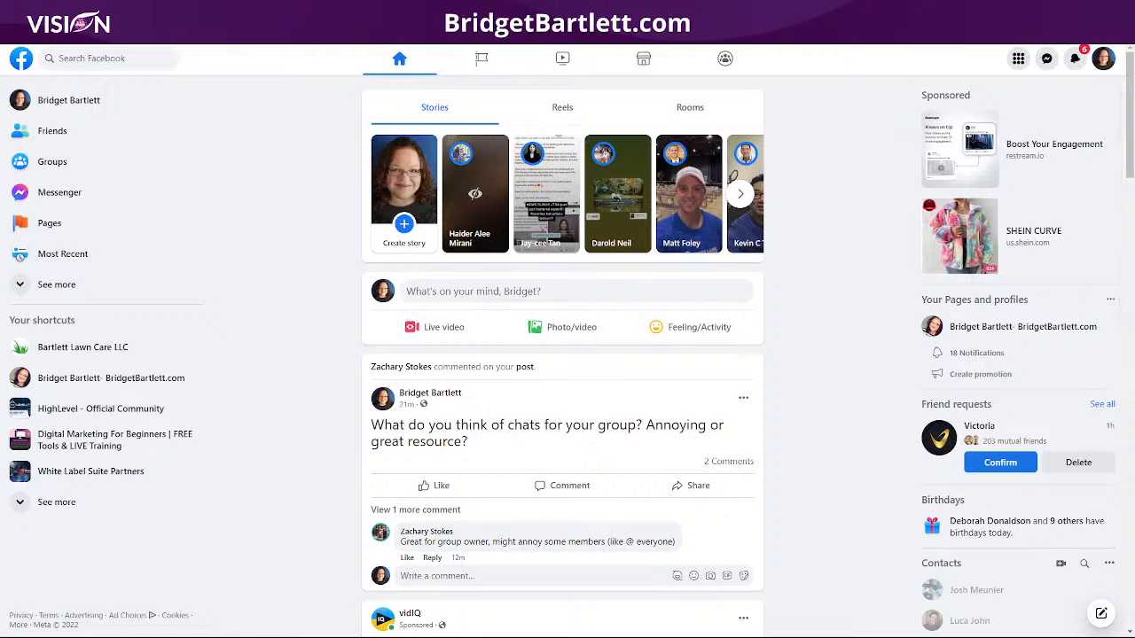
left_click(1018, 57)
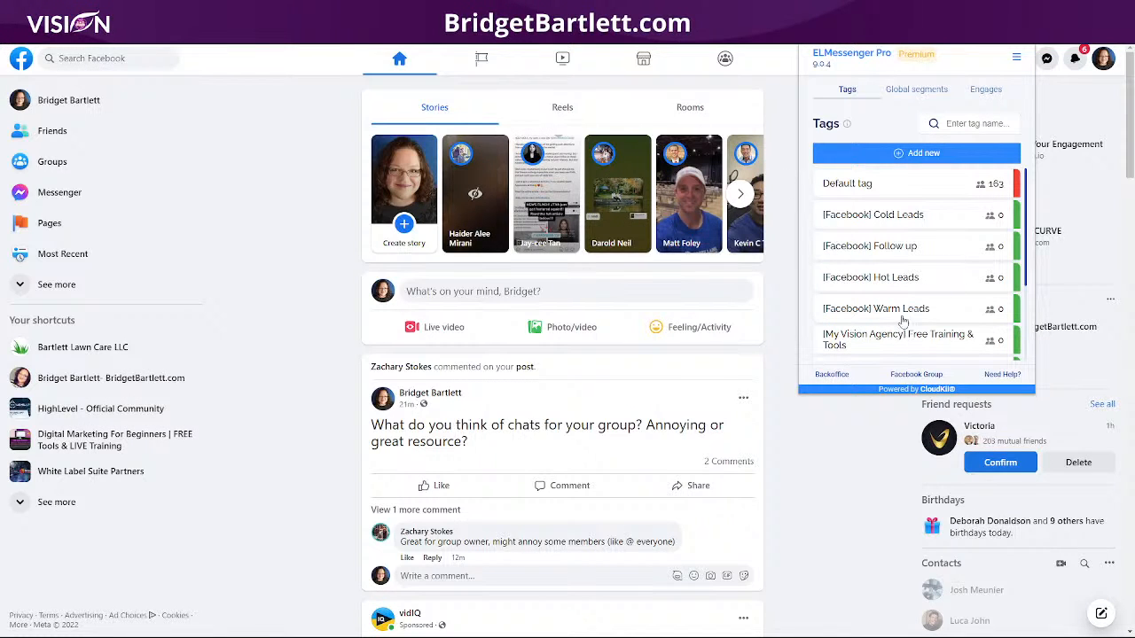
left_click(840, 375)
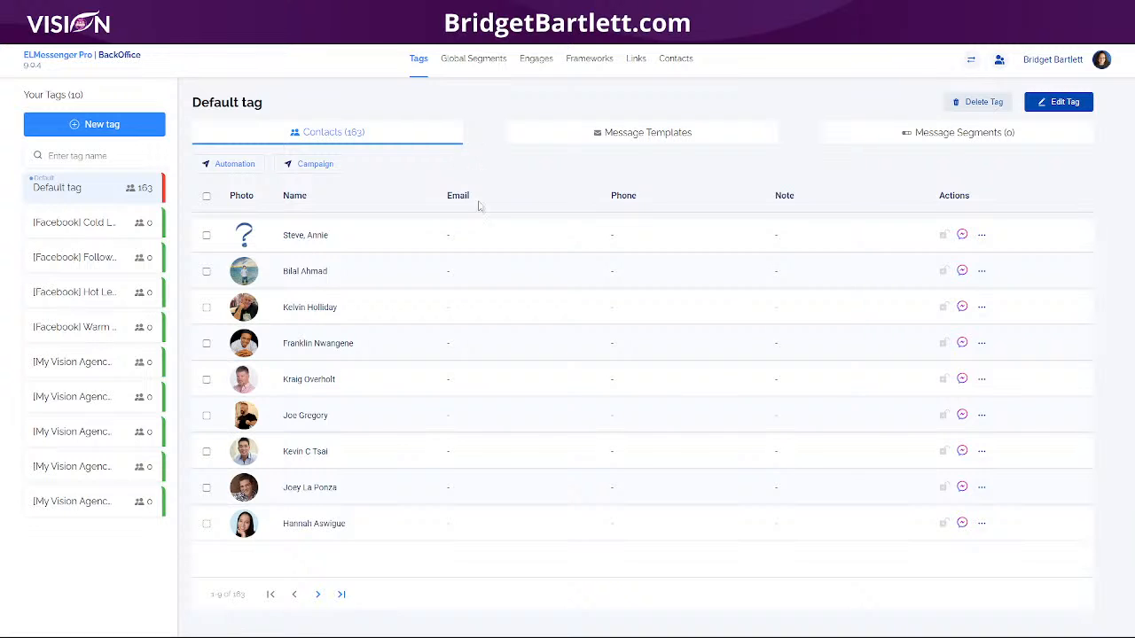
Step: Examine the Default tag's automation and campaign sending options, including the Assign new tag list, and close both dialogs without sending
left_click(232, 170)
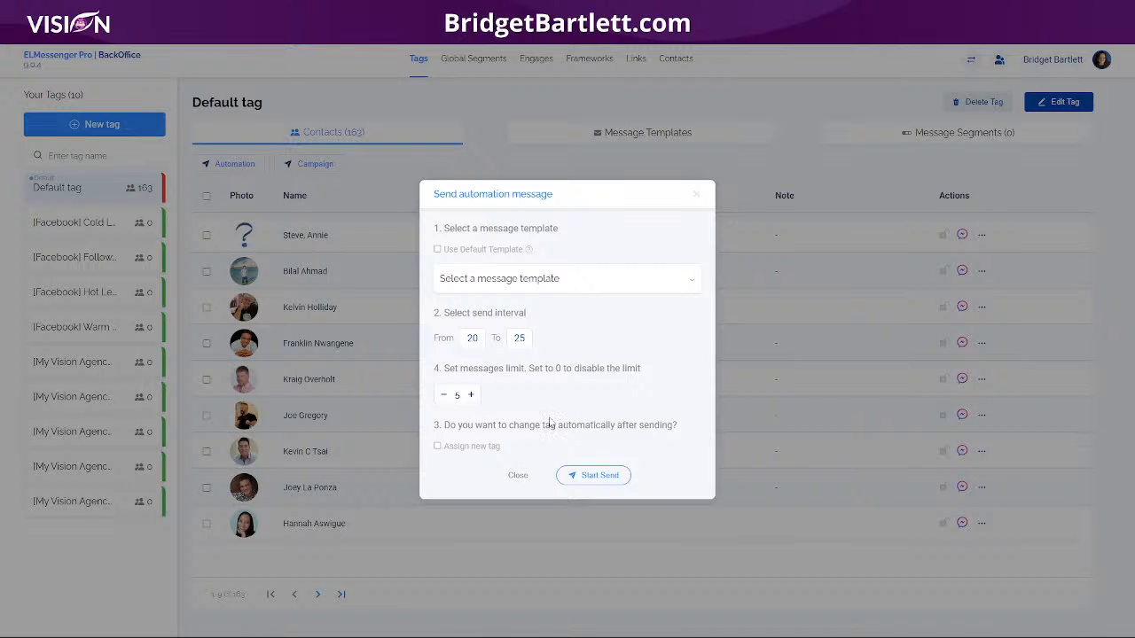
left_click(437, 446)
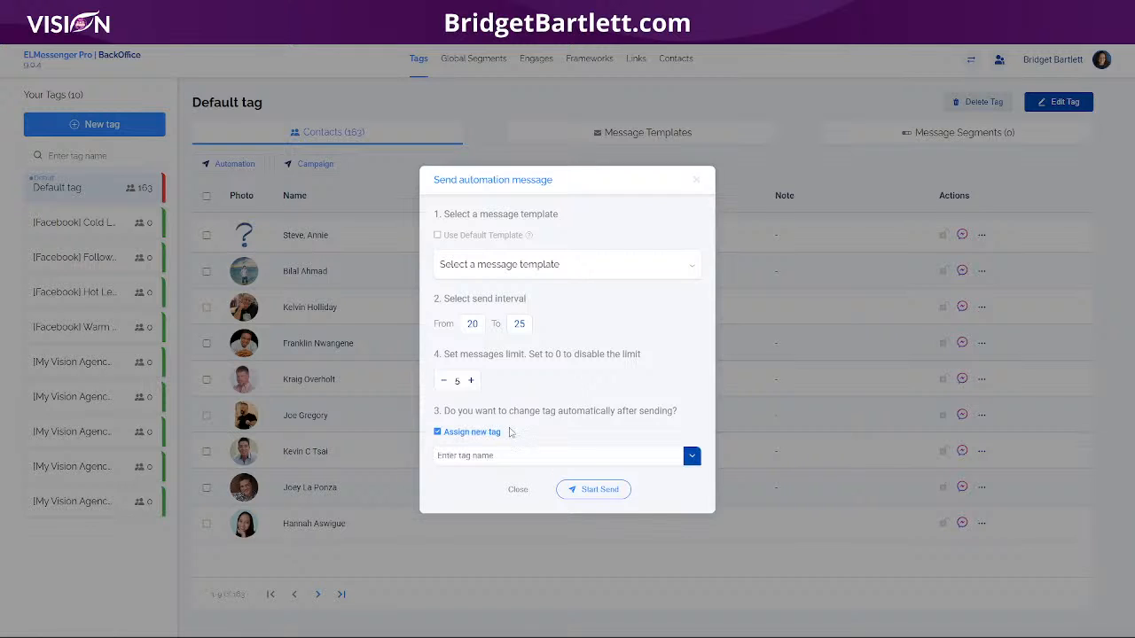
left_click(470, 458)
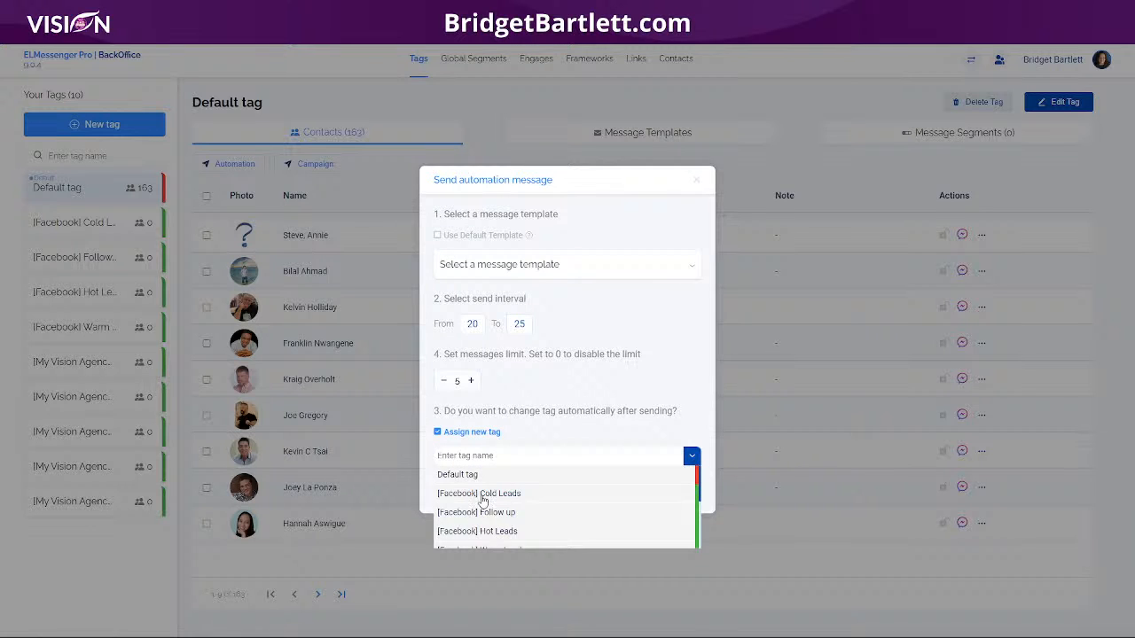
scroll(483, 500, "down", 3)
scroll(483, 501, "up", 3)
left_click(441, 433)
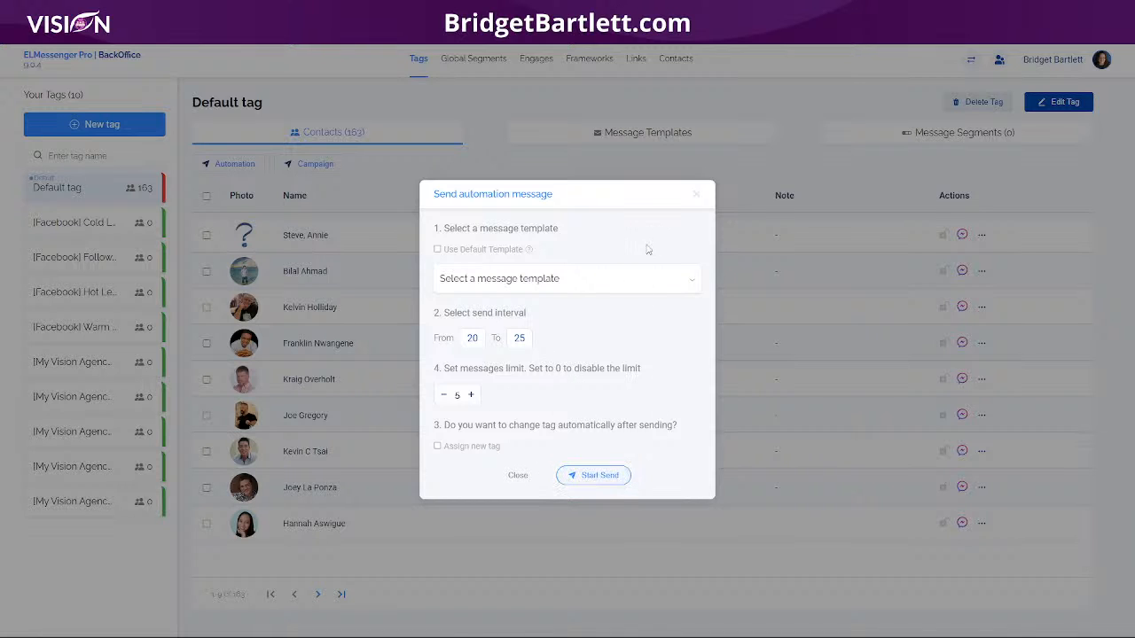
left_click(699, 194)
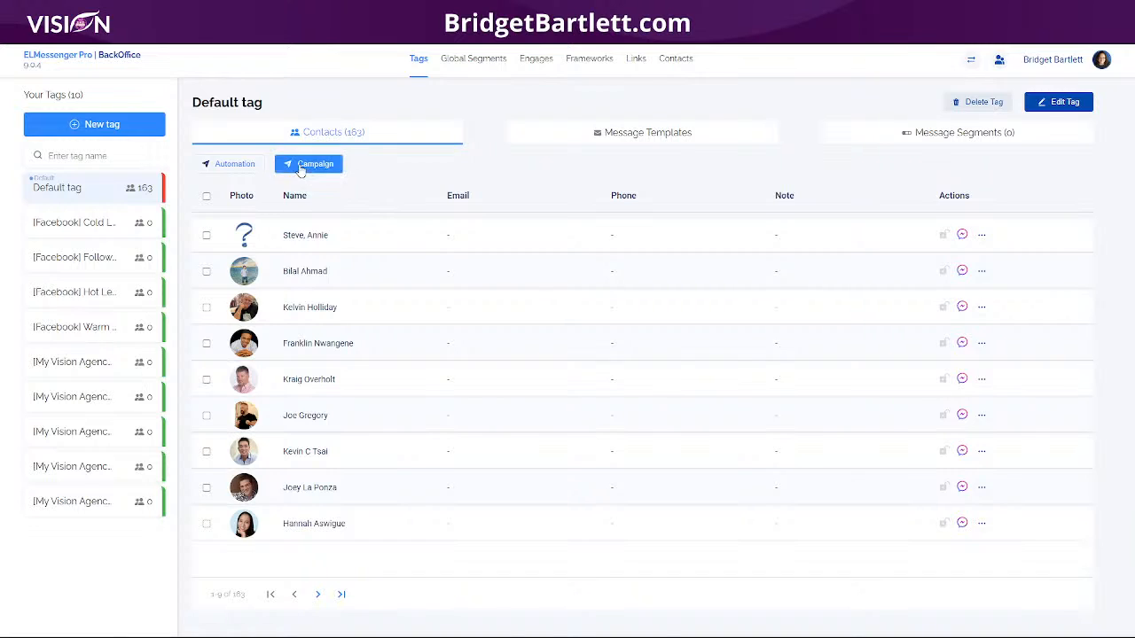
left_click(308, 164)
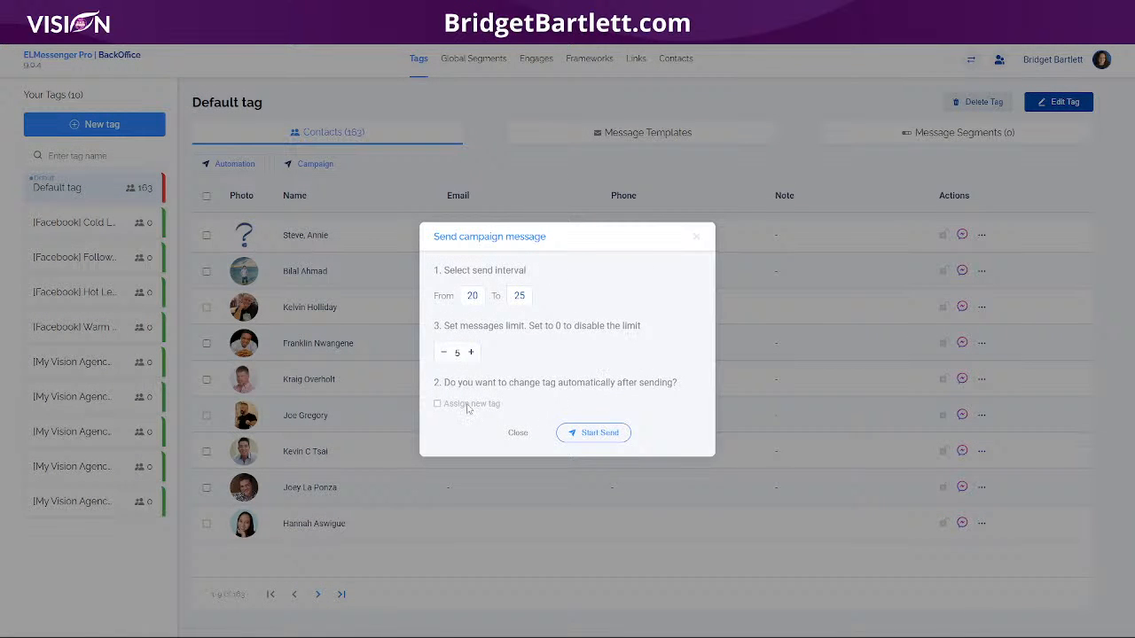
left_click(697, 239)
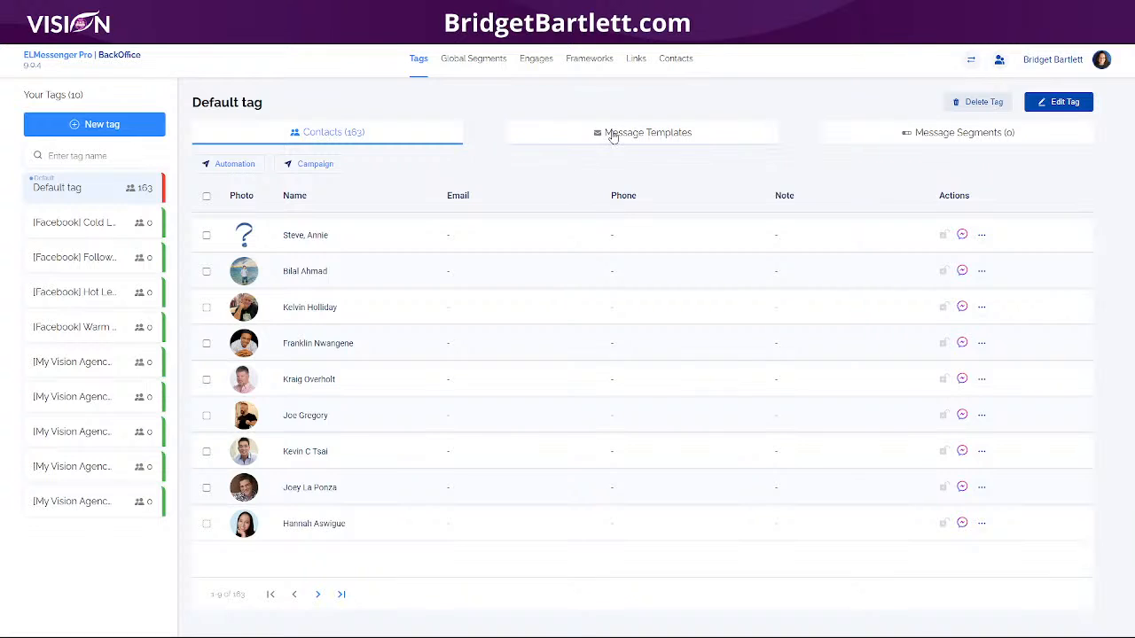
Step: Examine the segment, variable, link and canned-response options of the Default tag's automation message template, and cancel the edit
left_click(608, 132)
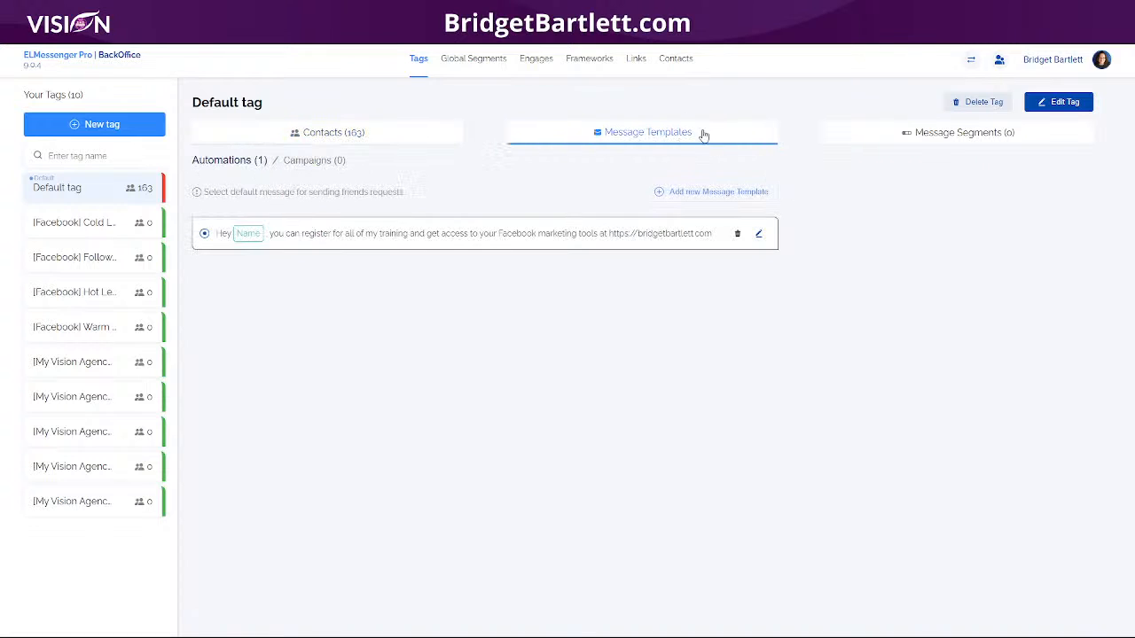
left_click(758, 233)
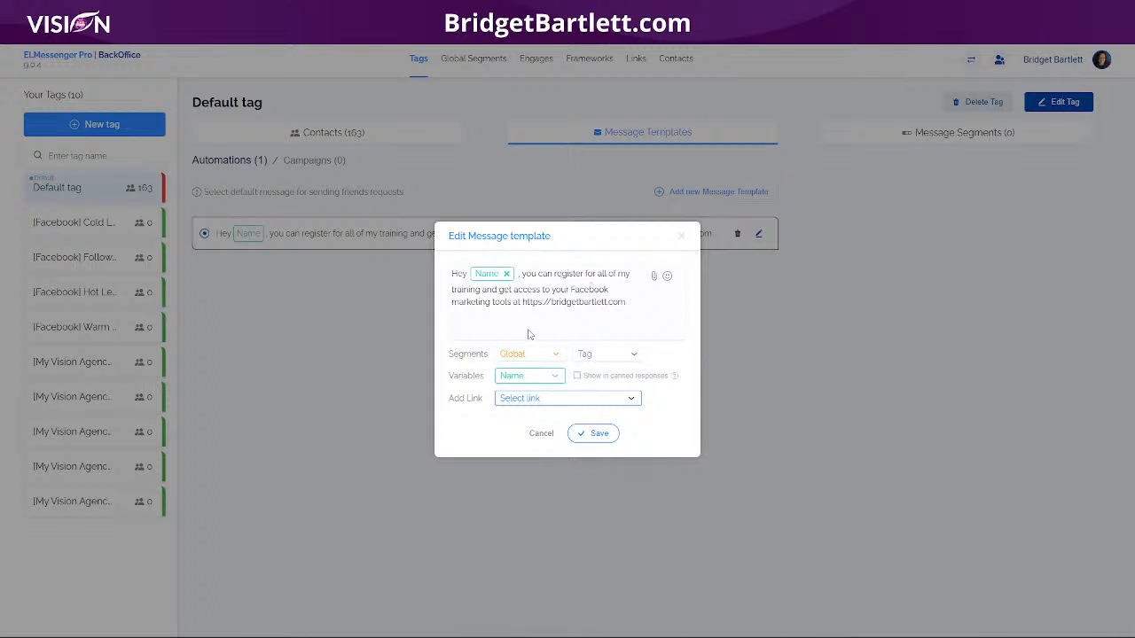
left_click(514, 354)
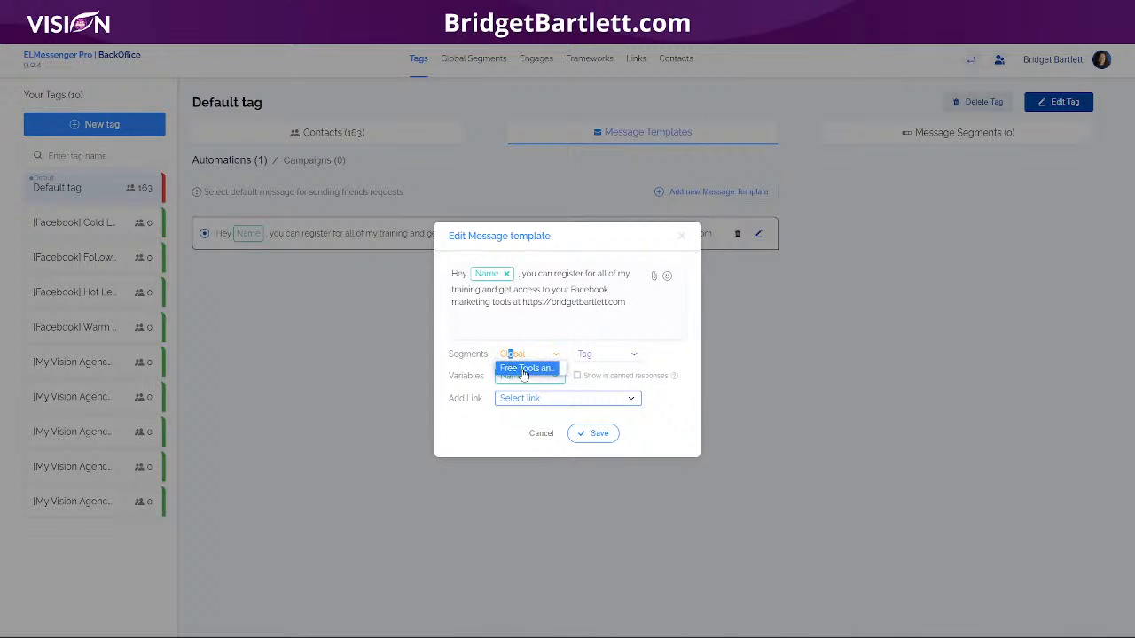
left_click(615, 356)
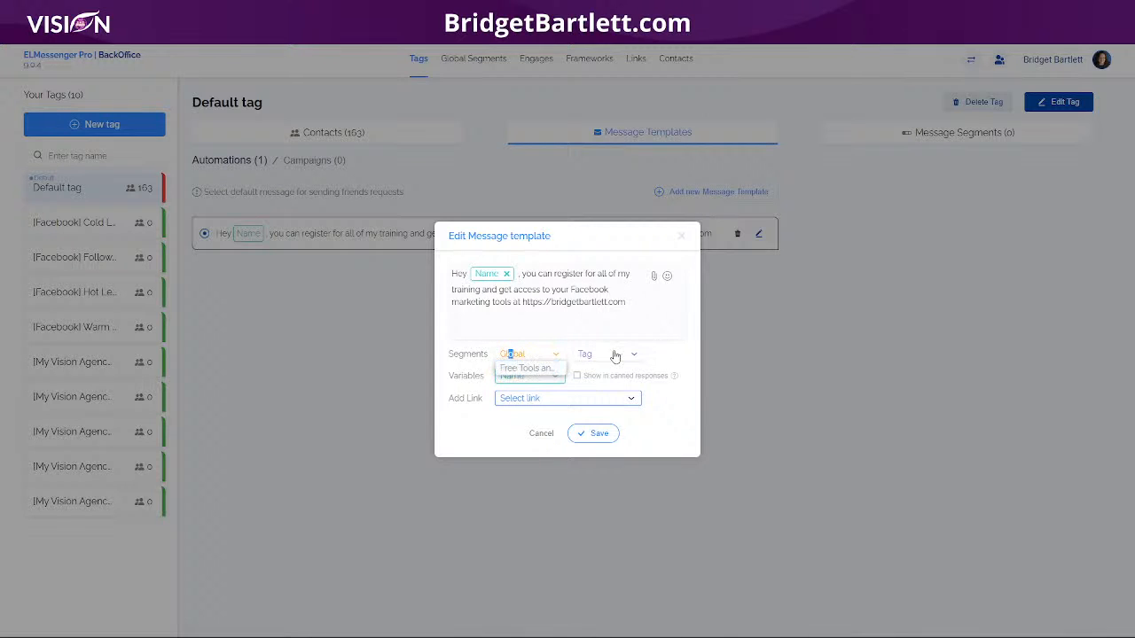
left_click(509, 379)
left_click(511, 388)
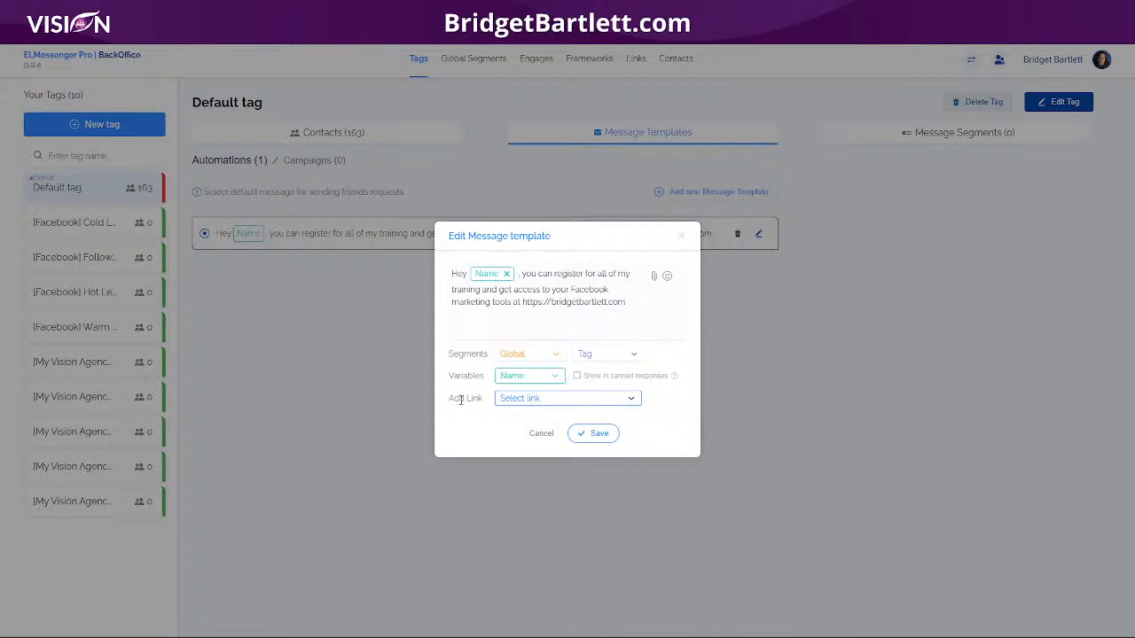
left_click(526, 399)
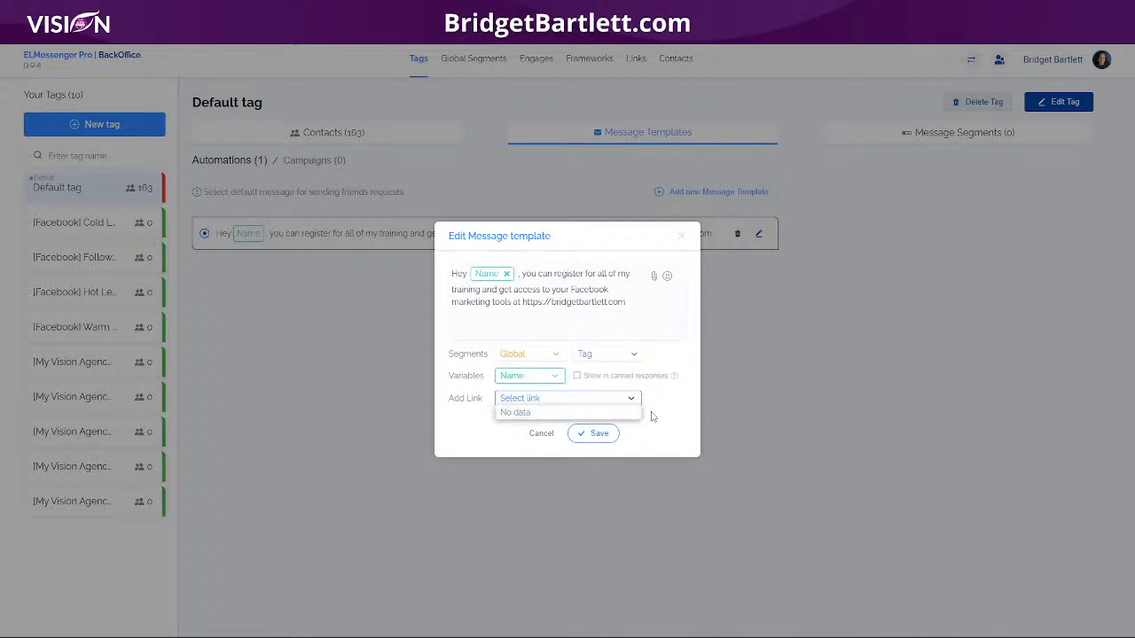
left_click(578, 376)
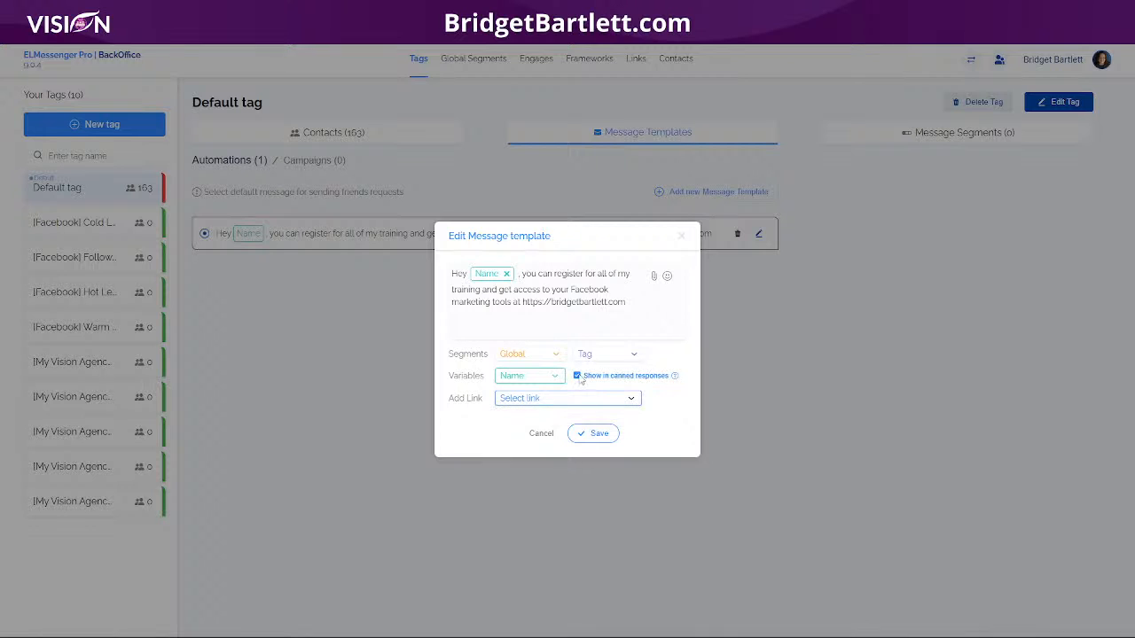
left_click(578, 377)
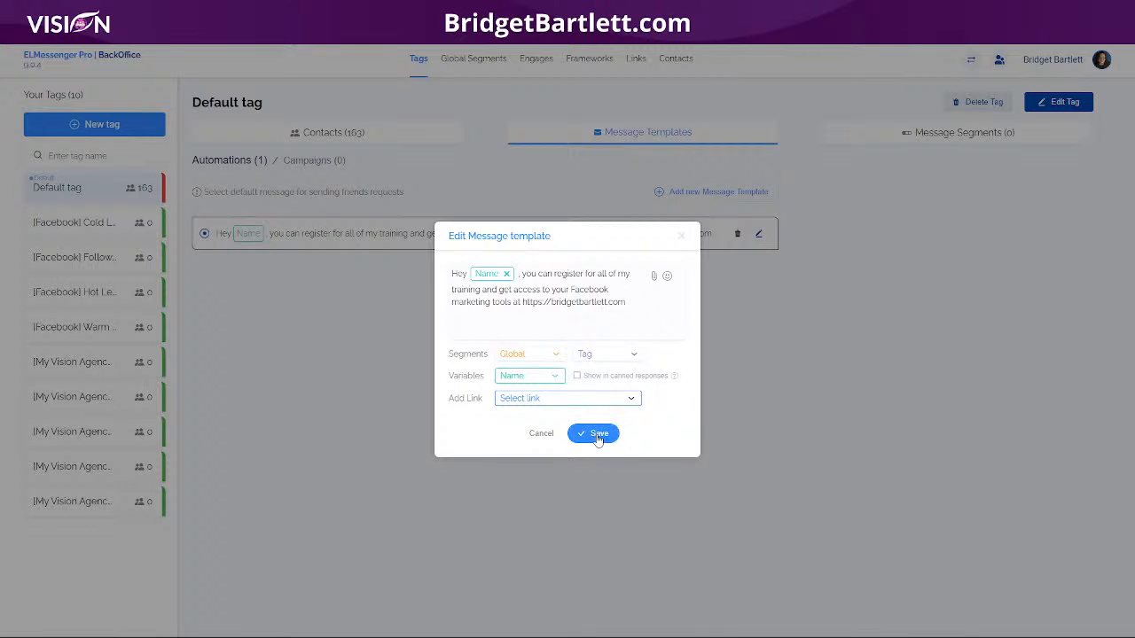
left_click(542, 432)
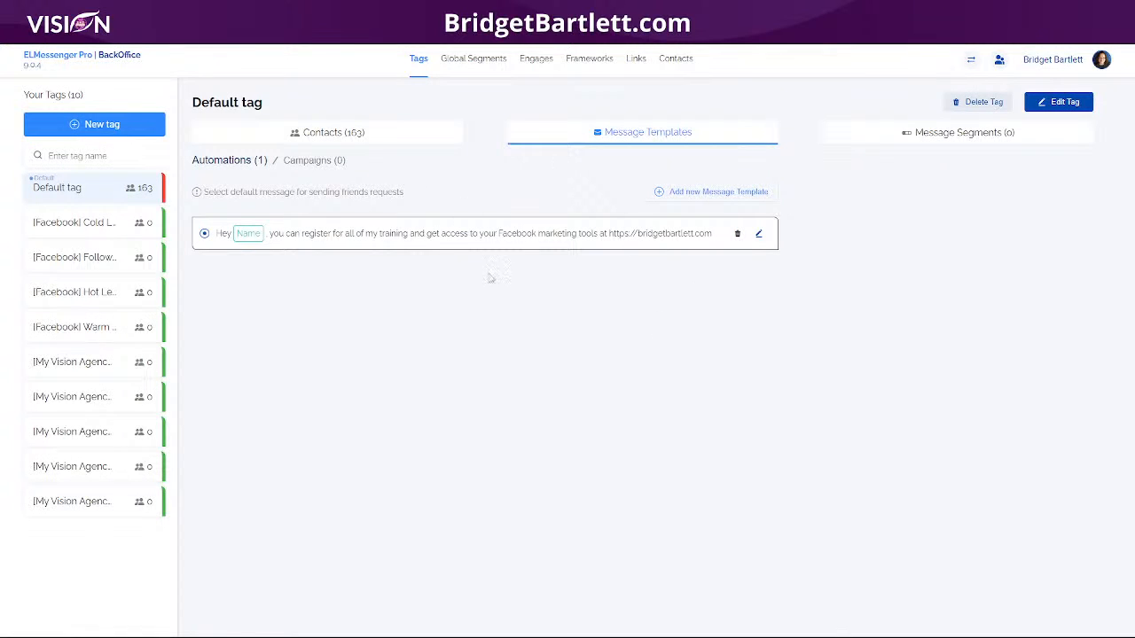
Step: View the Default tag's message segments and the new message segment form, and close the form without adding one
left_click(933, 140)
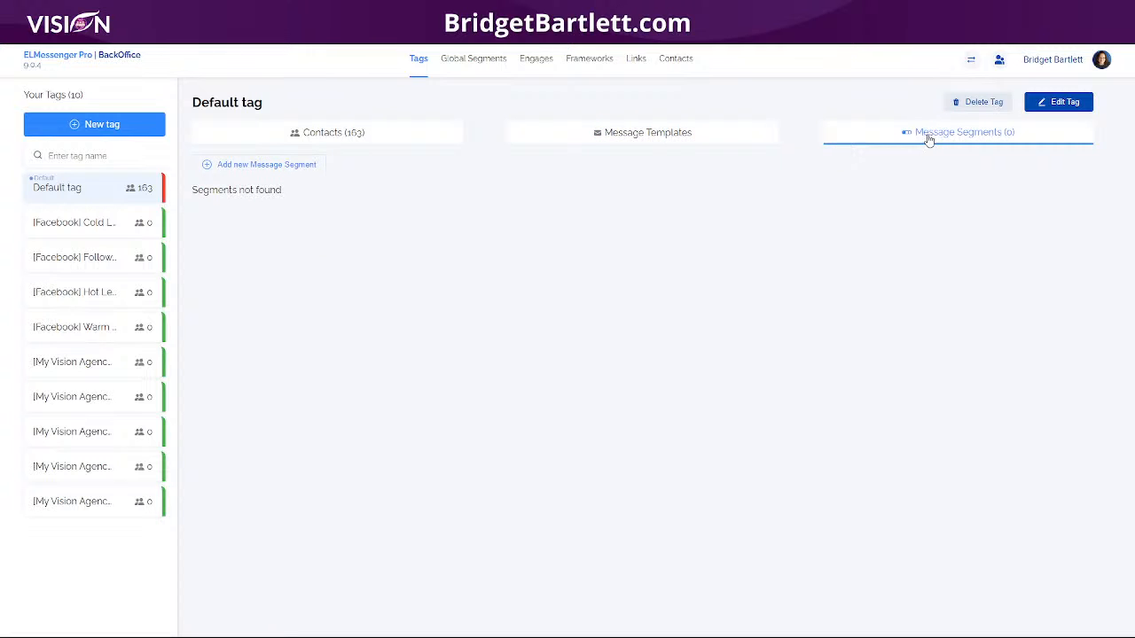
left_click(301, 167)
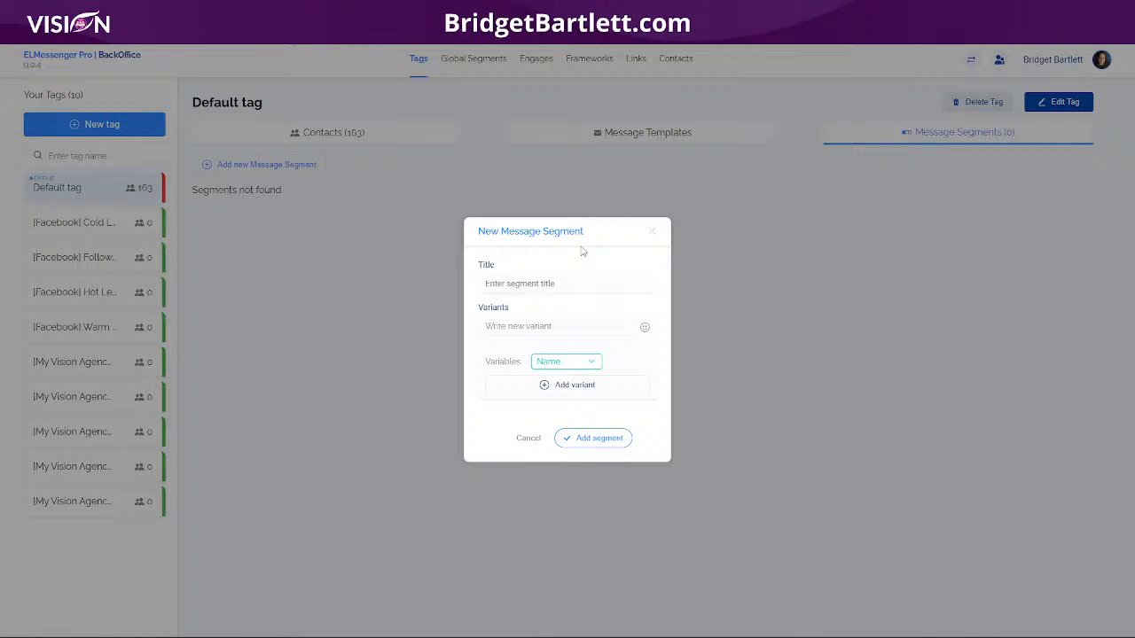
left_click(653, 234)
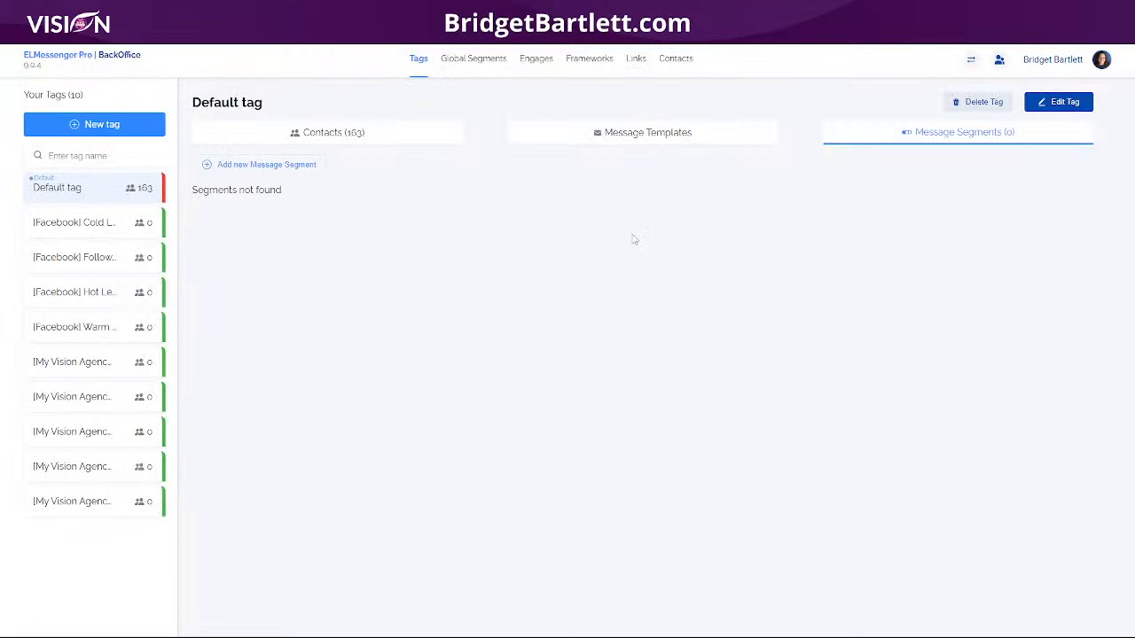
Step: Open the list of incoming friend requests in the BackOffice
left_click(999, 60)
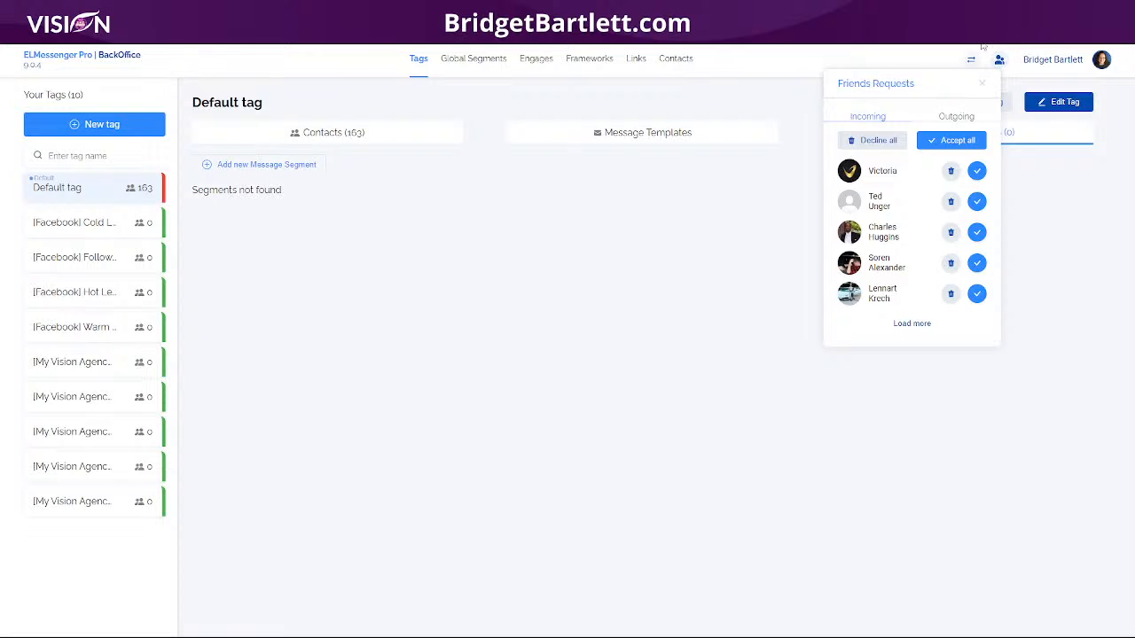
Step: Look through the pipelines offered for connecting the CRM, and close the dialog without syncing
left_click(972, 61)
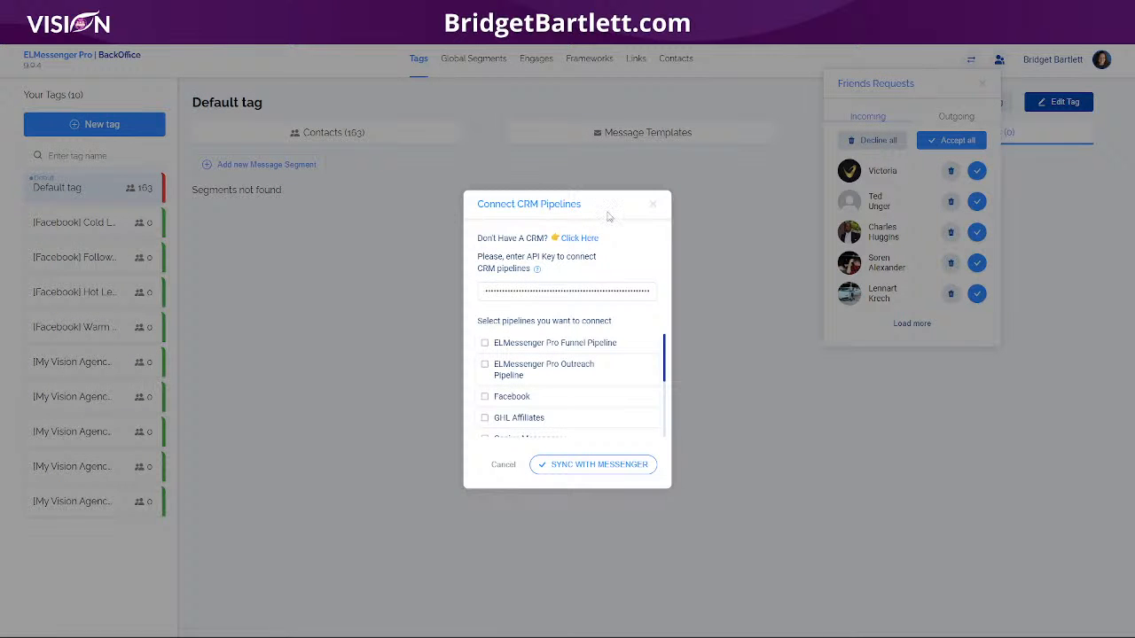
scroll(568, 381, "down", 2)
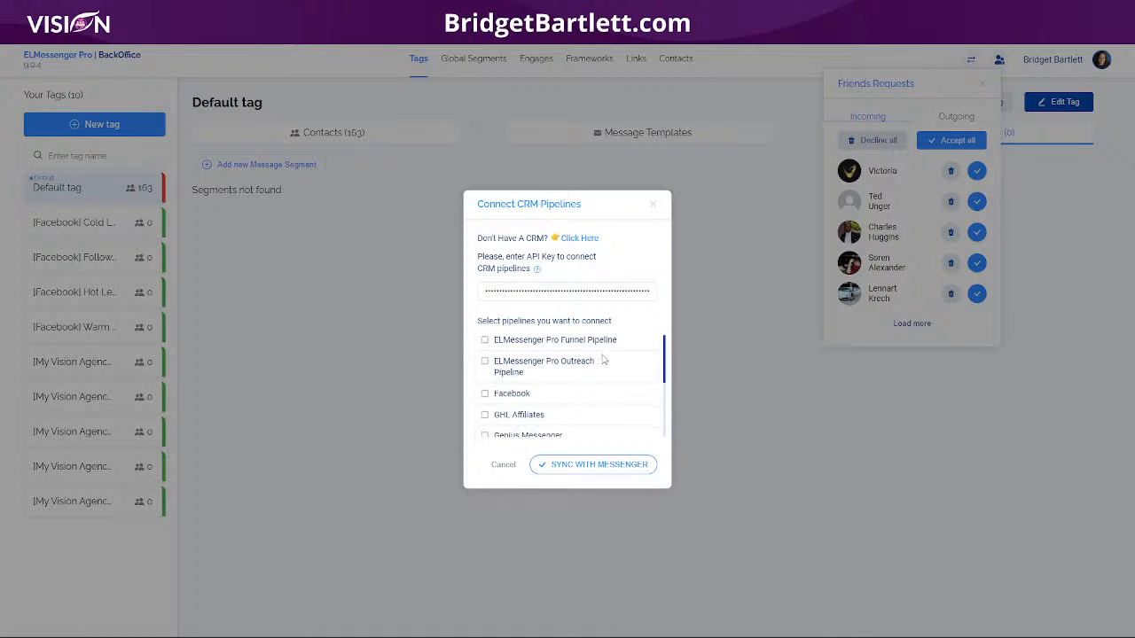
left_click(652, 204)
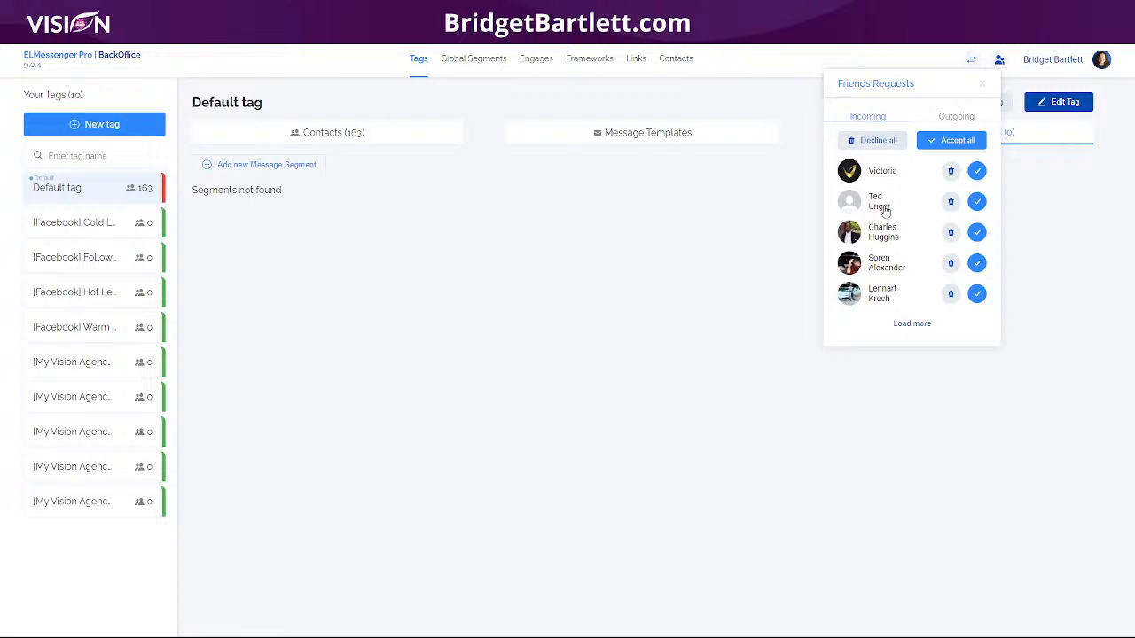
Step: Compare the outgoing and incoming friend requests, including the option to cancel outgoing requests automatically
left_click(963, 123)
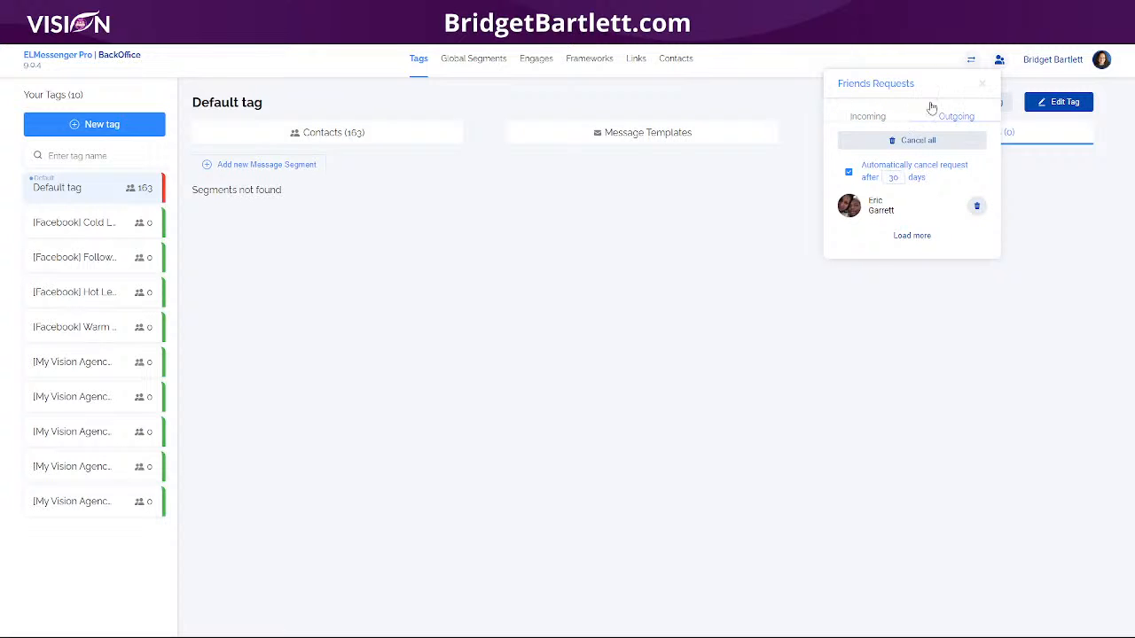
left_click(856, 122)
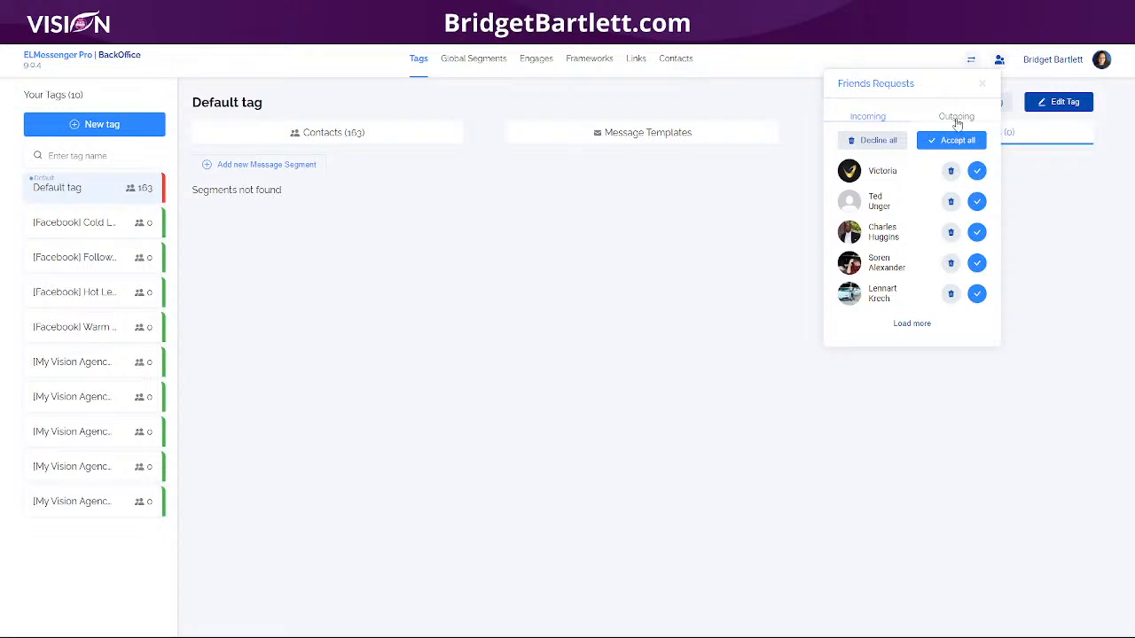
left_click(938, 121)
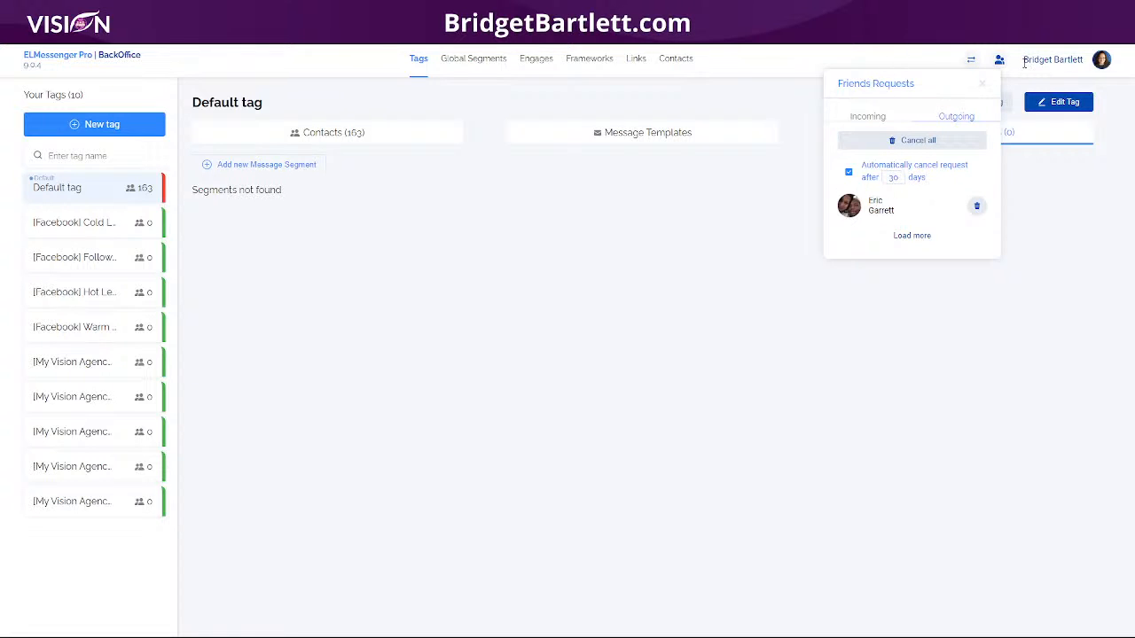
Step: Open the global segments to view the Free Tools and Training variants, and close the friend requests
left_click(474, 59)
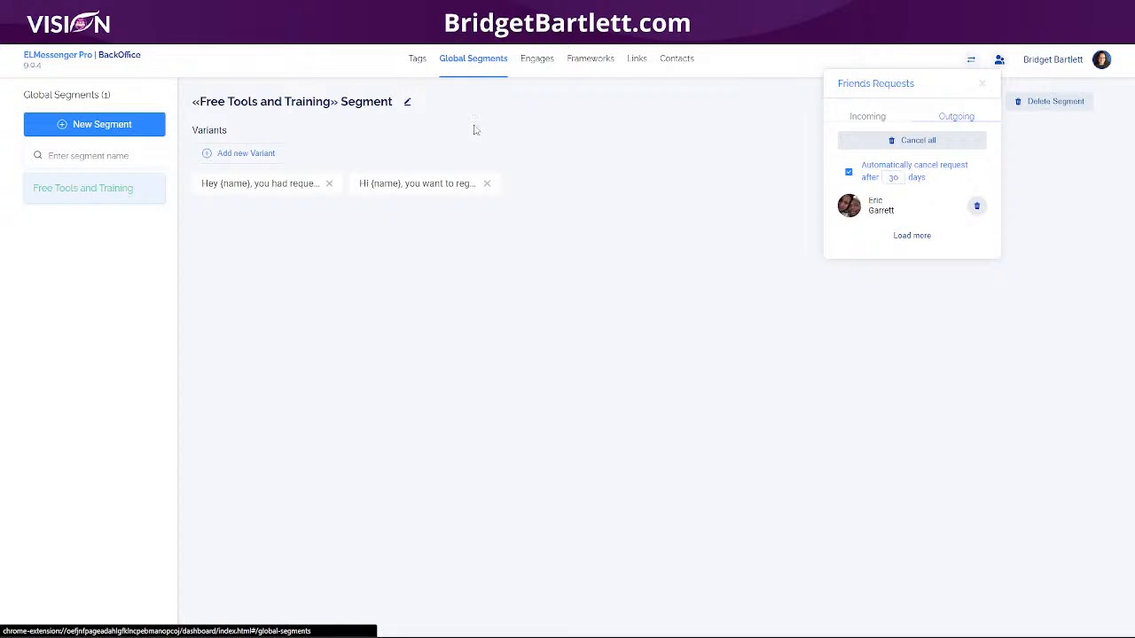
left_click(982, 84)
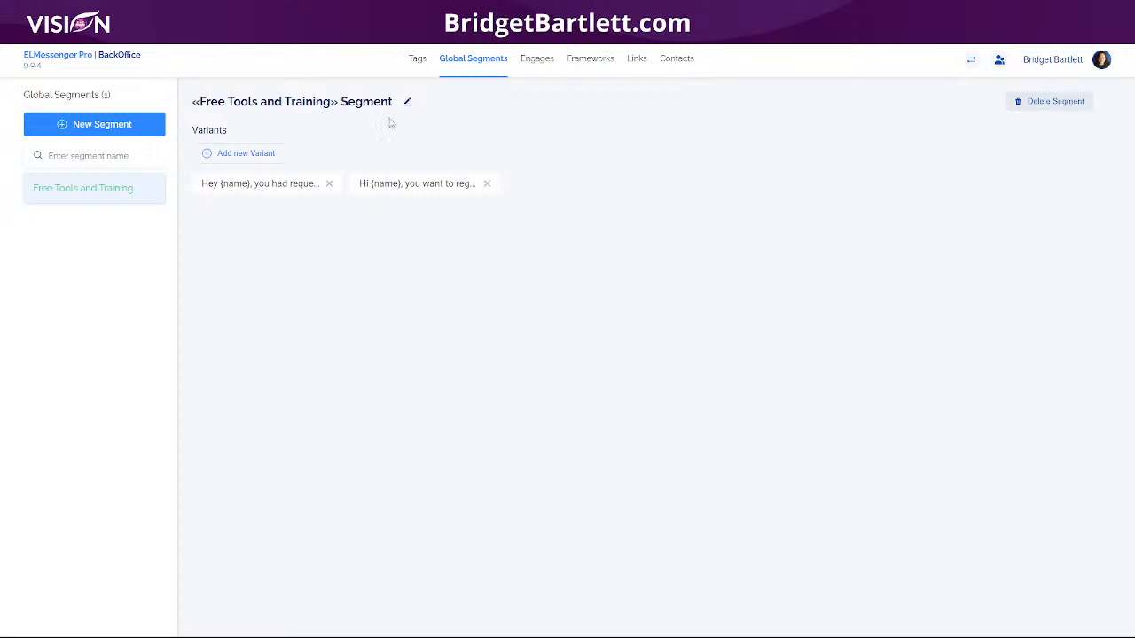
Step: Examine the new engage form's settings for tags, time, URL and title, replies, direct messaging and reactions
left_click(547, 59)
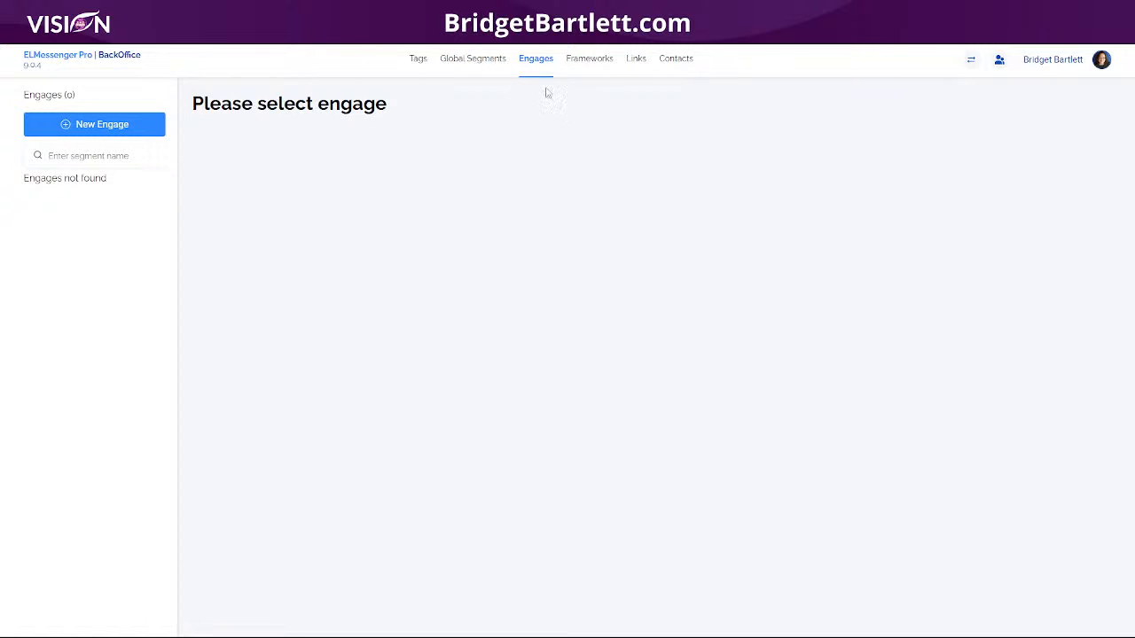
left_click(125, 130)
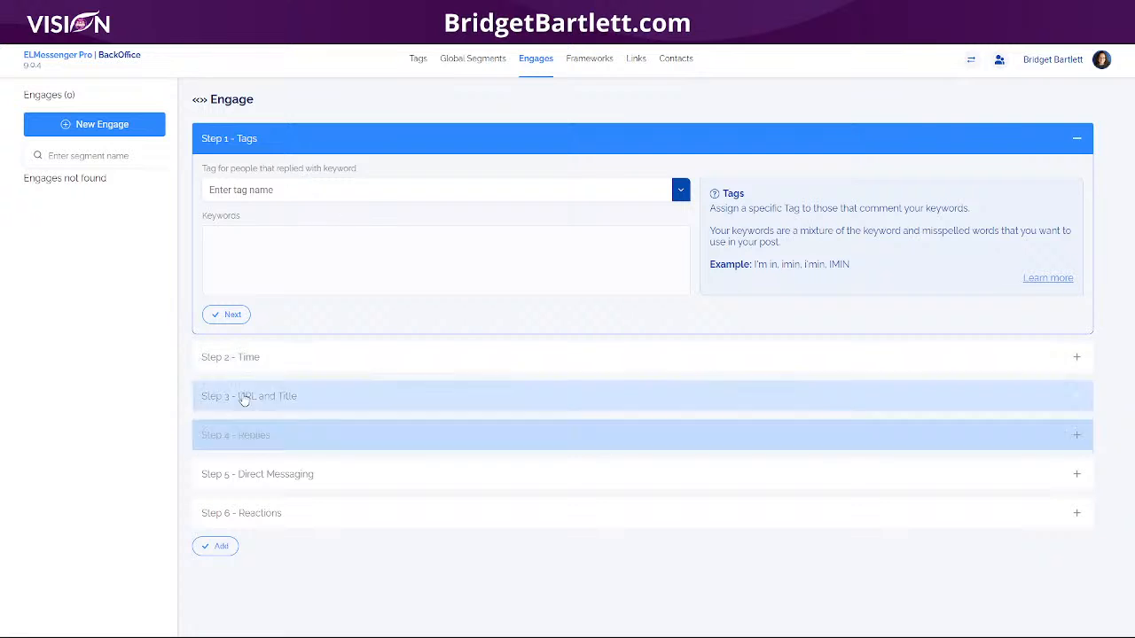
left_click(269, 363)
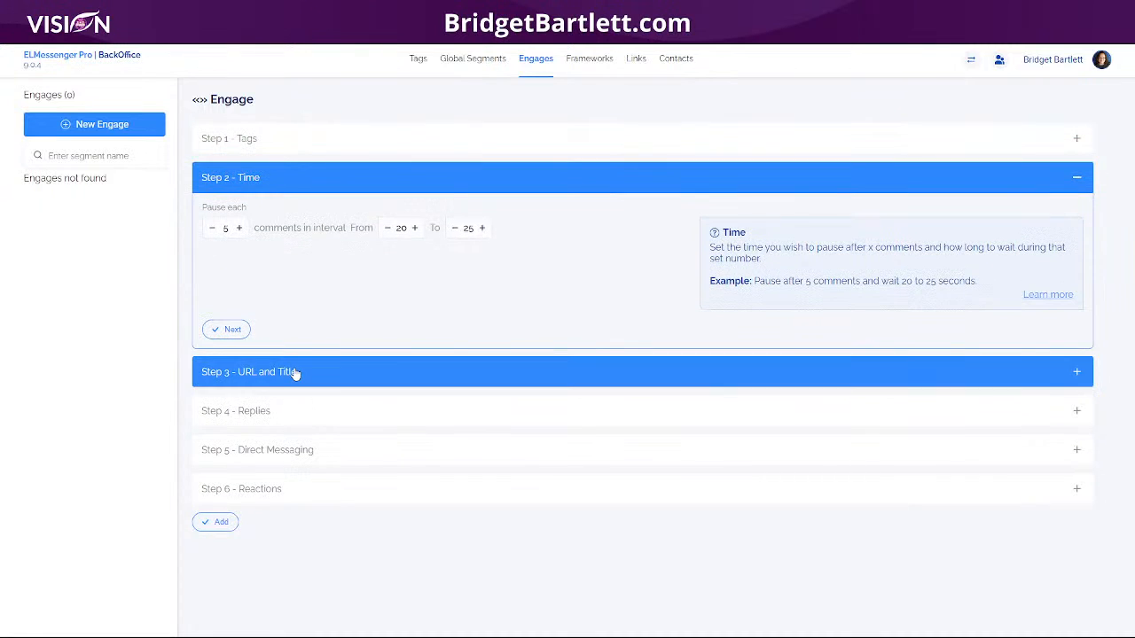
left_click(294, 374)
left_click(319, 447)
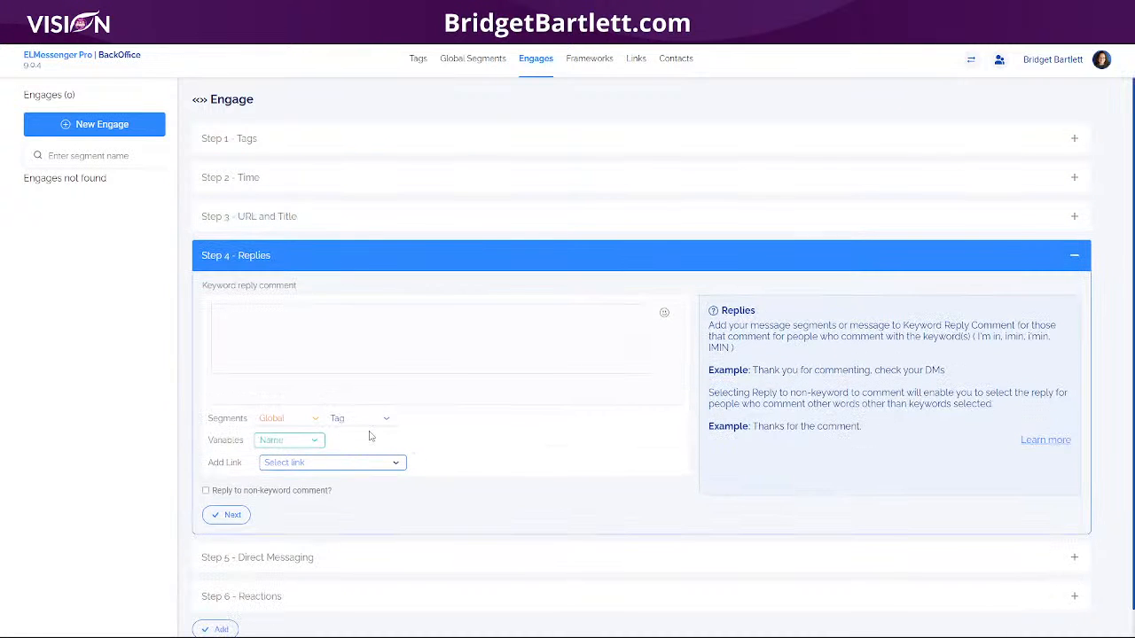
left_click(262, 548)
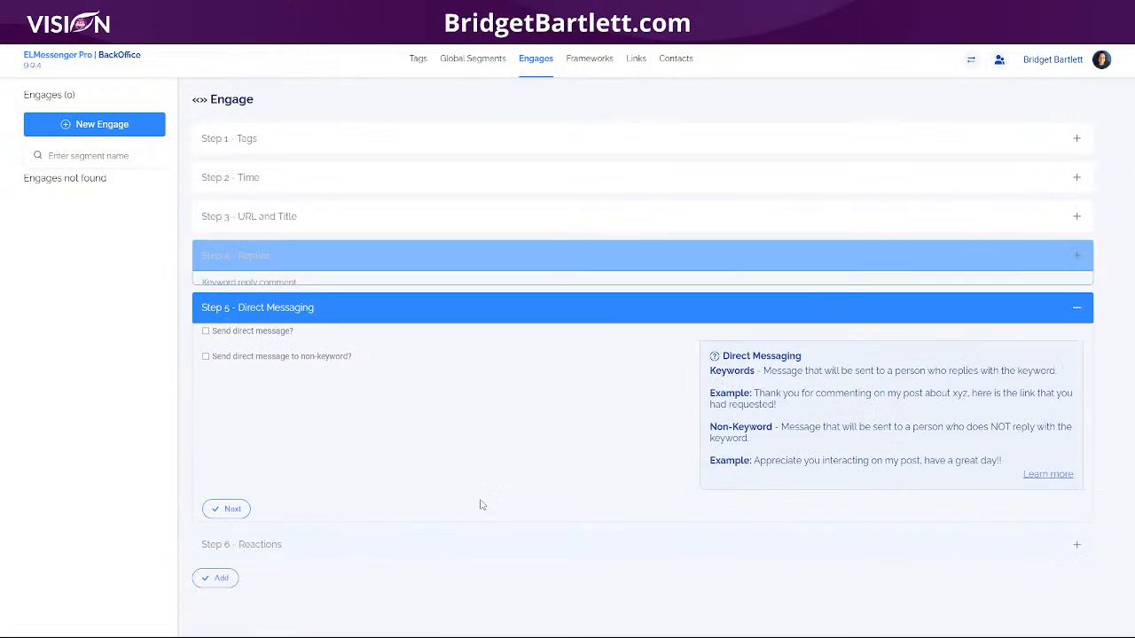
left_click(325, 549)
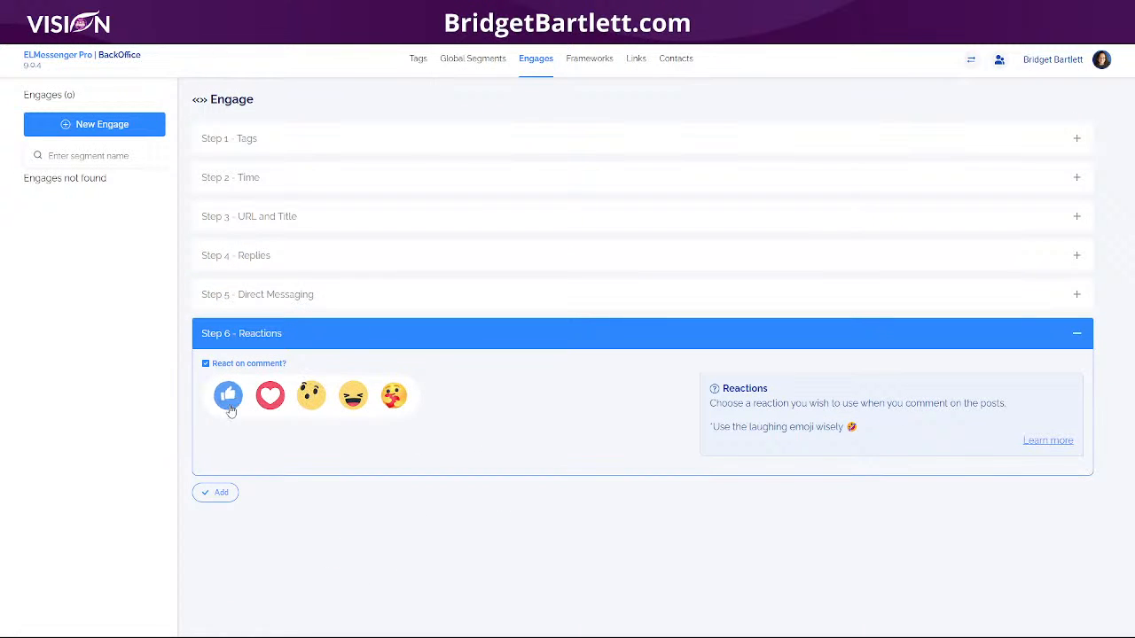
Step: View the framework export form and the list of own frameworks
left_click(599, 57)
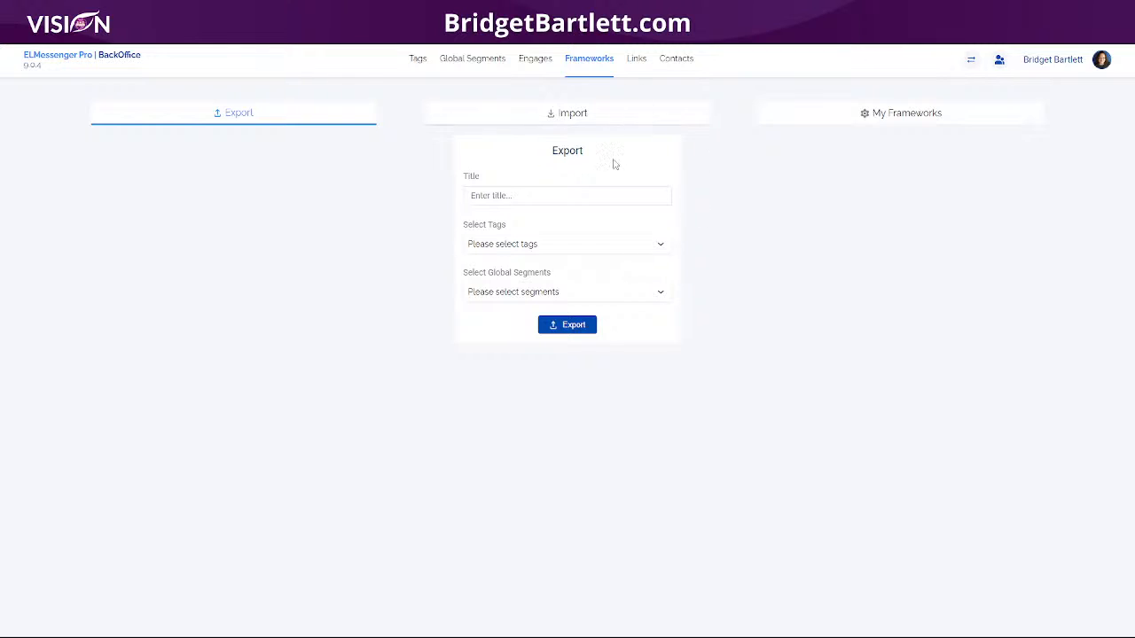
left_click(904, 114)
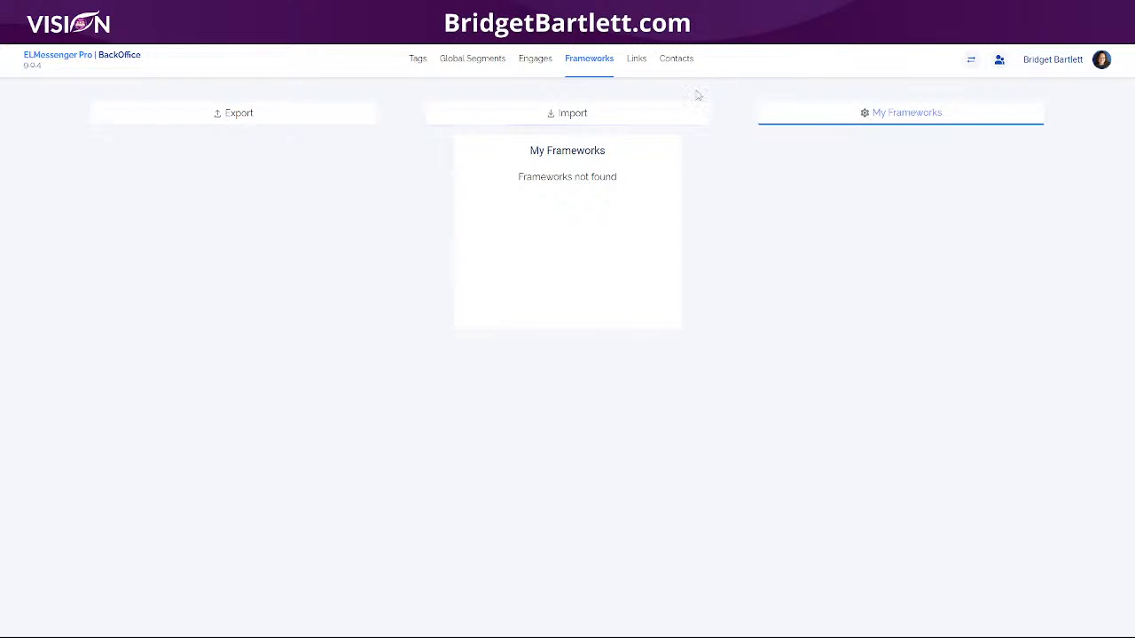
Step: View the new link form, close it without adding a link, and open the contacts page
left_click(632, 62)
left_click(155, 129)
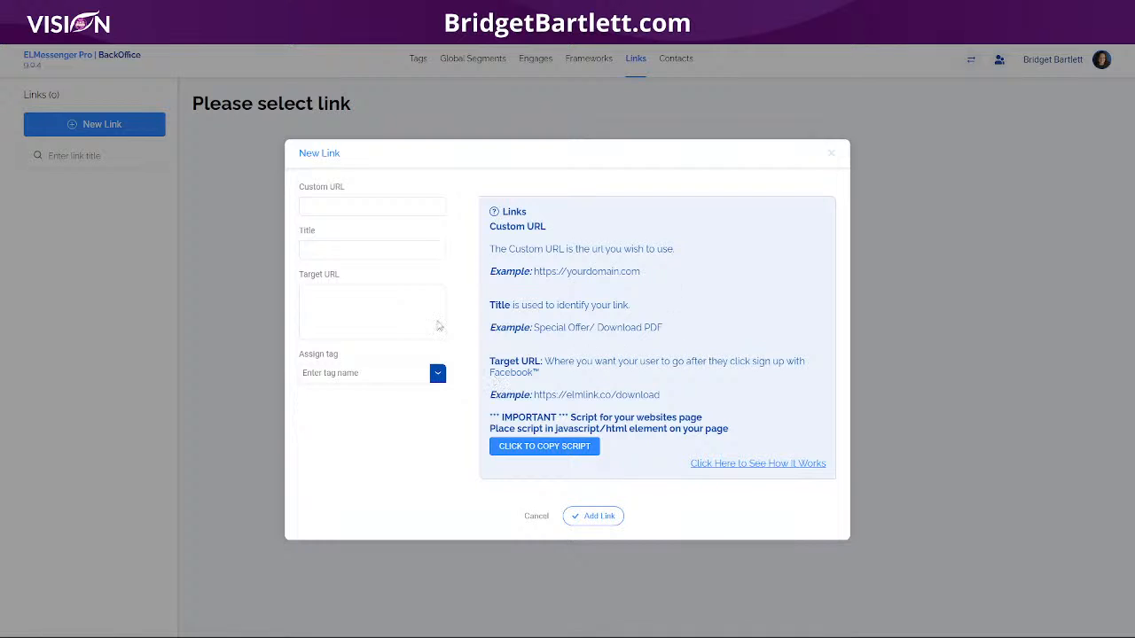
left_click(830, 152)
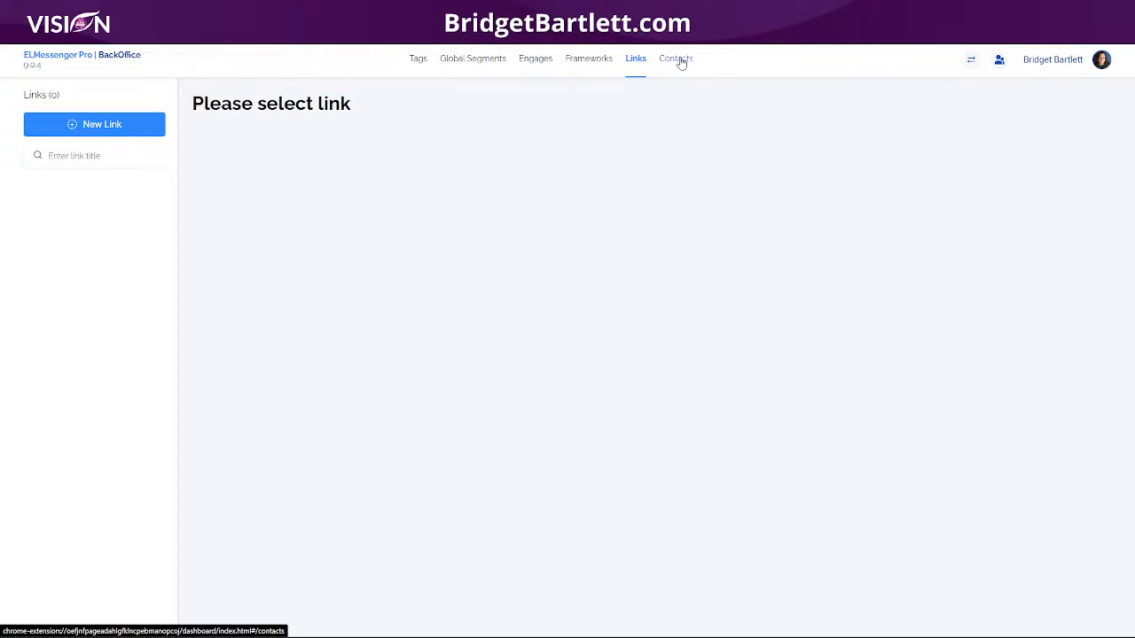
left_click(679, 60)
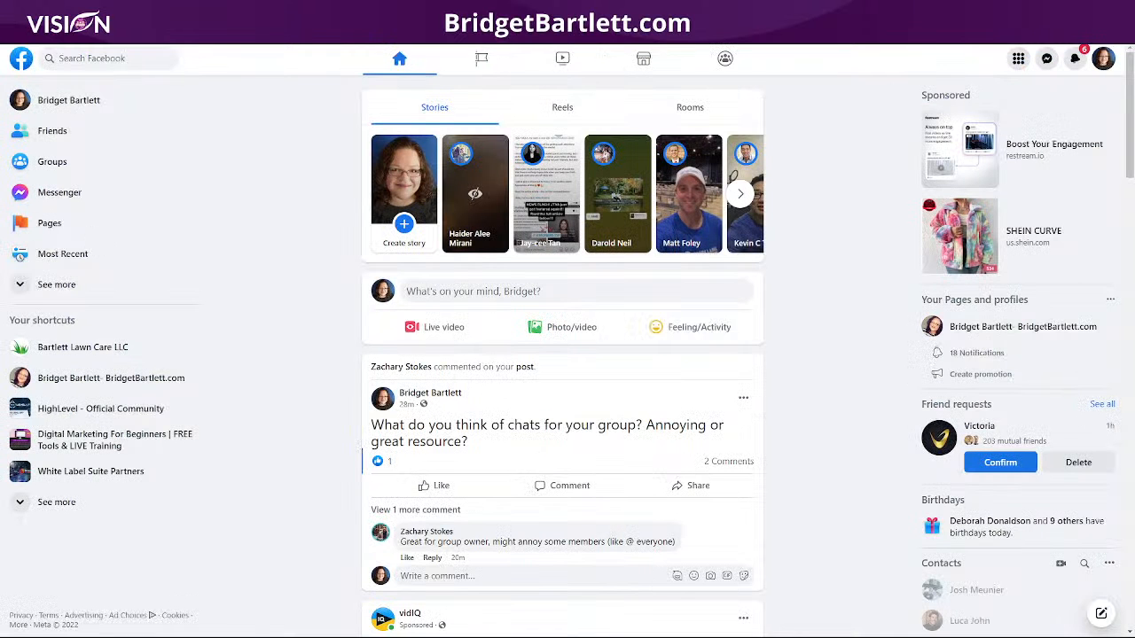
Step: On Facebook, open the Friends page, look through the received friend requests, and return to the Friends overview
left_click(54, 131)
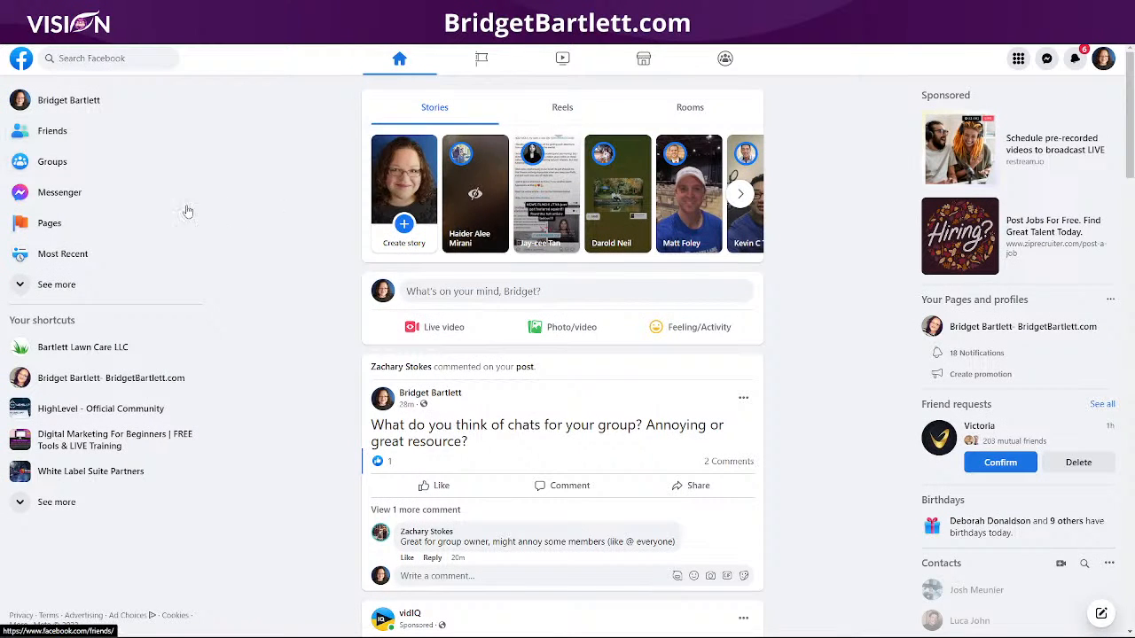
left_click(71, 135)
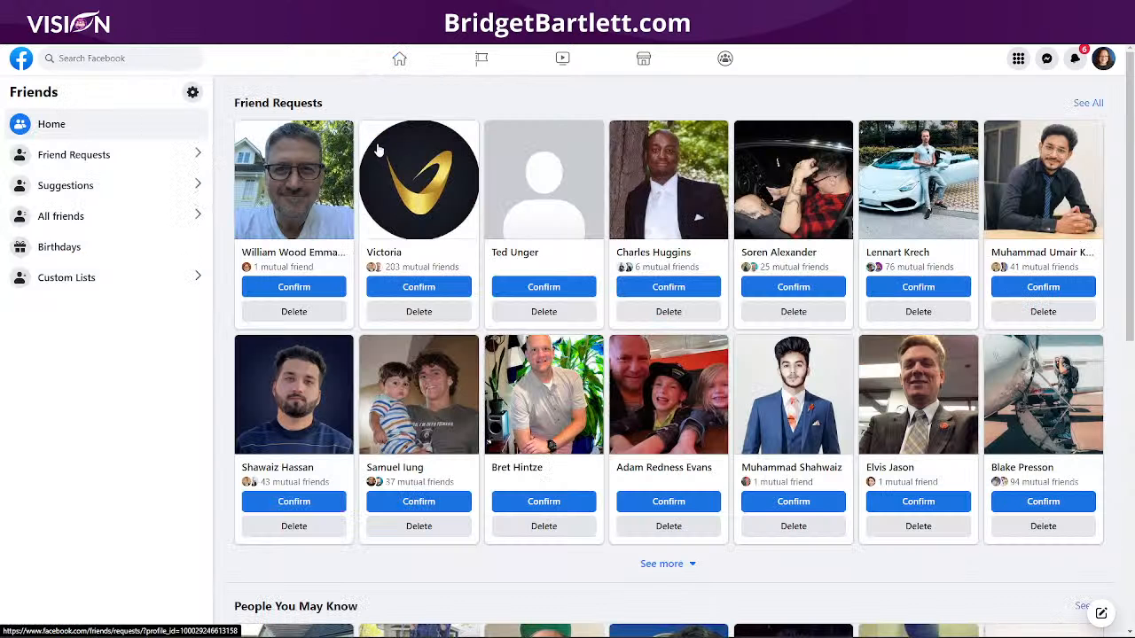
left_click(108, 157)
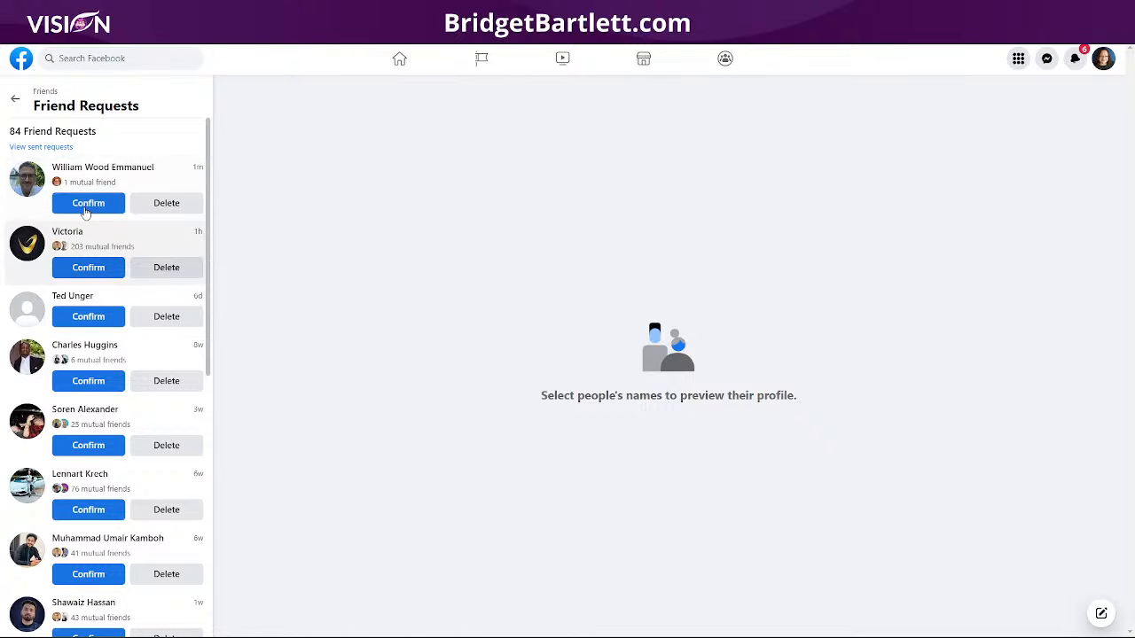
scroll(94, 301, "down", 1)
scroll(56, 254, "up", 1)
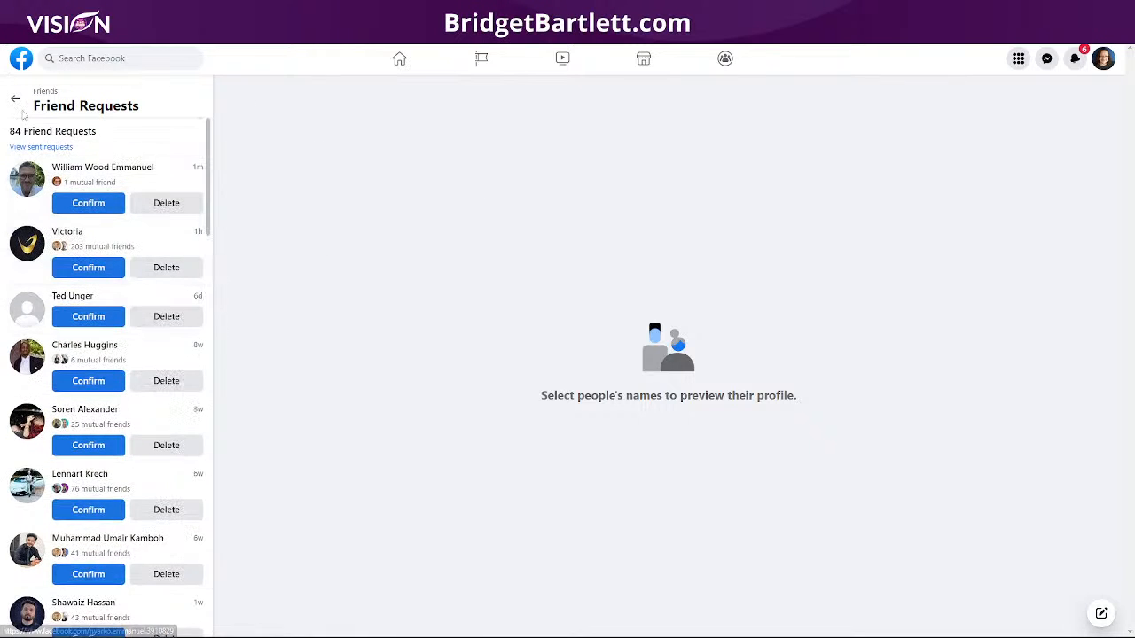
left_click(15, 98)
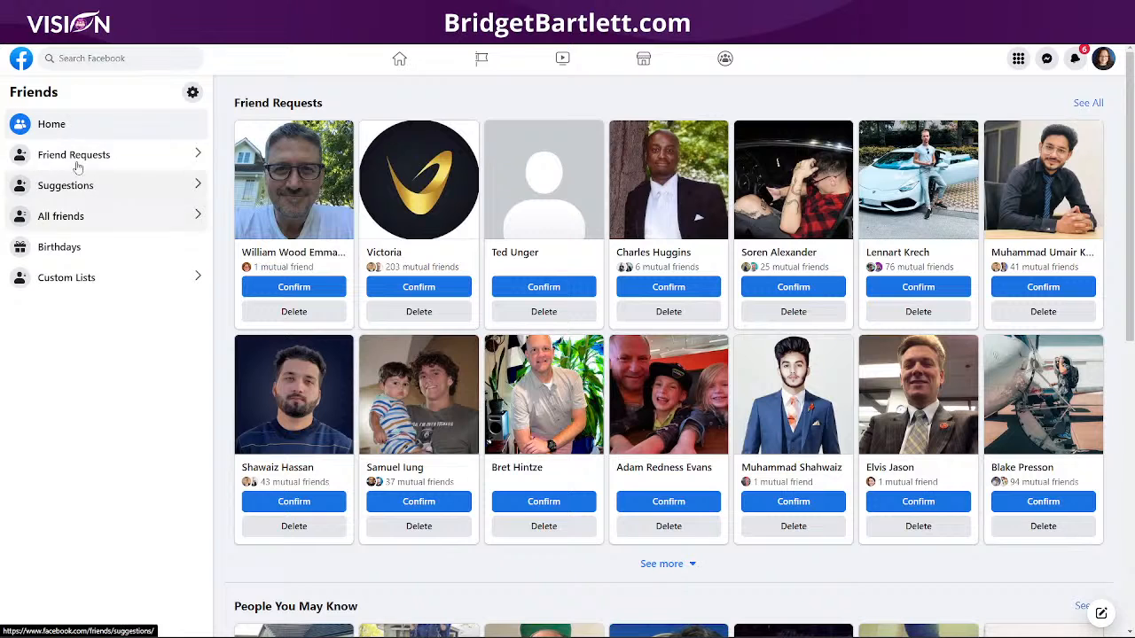
Step: View the list of all Facebook friends and leave it
left_click(80, 215)
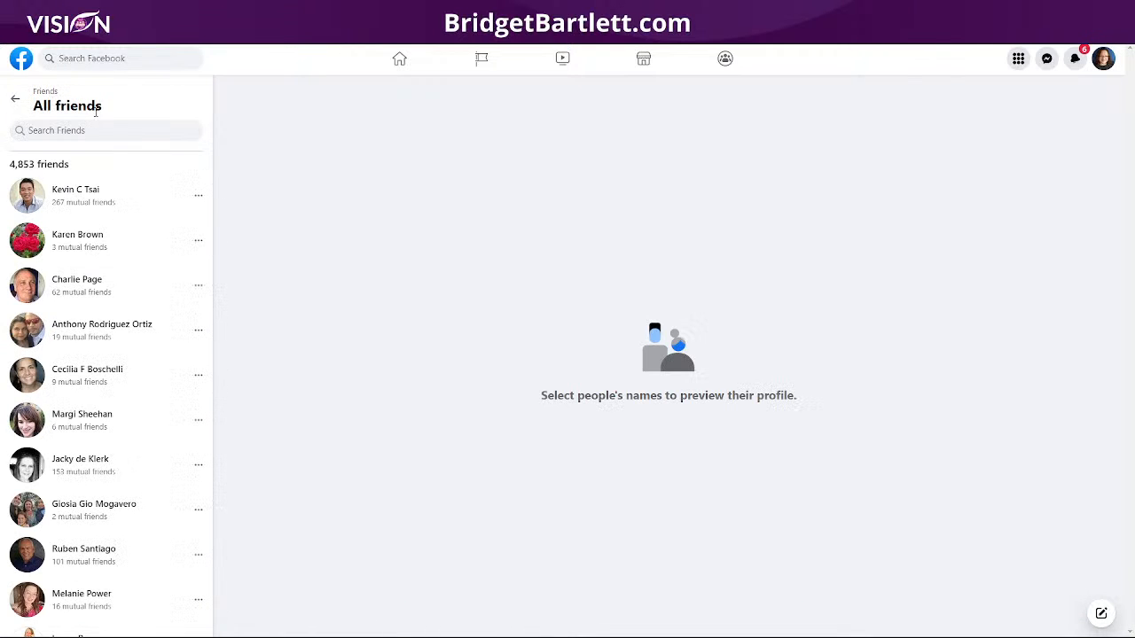
left_click(15, 98)
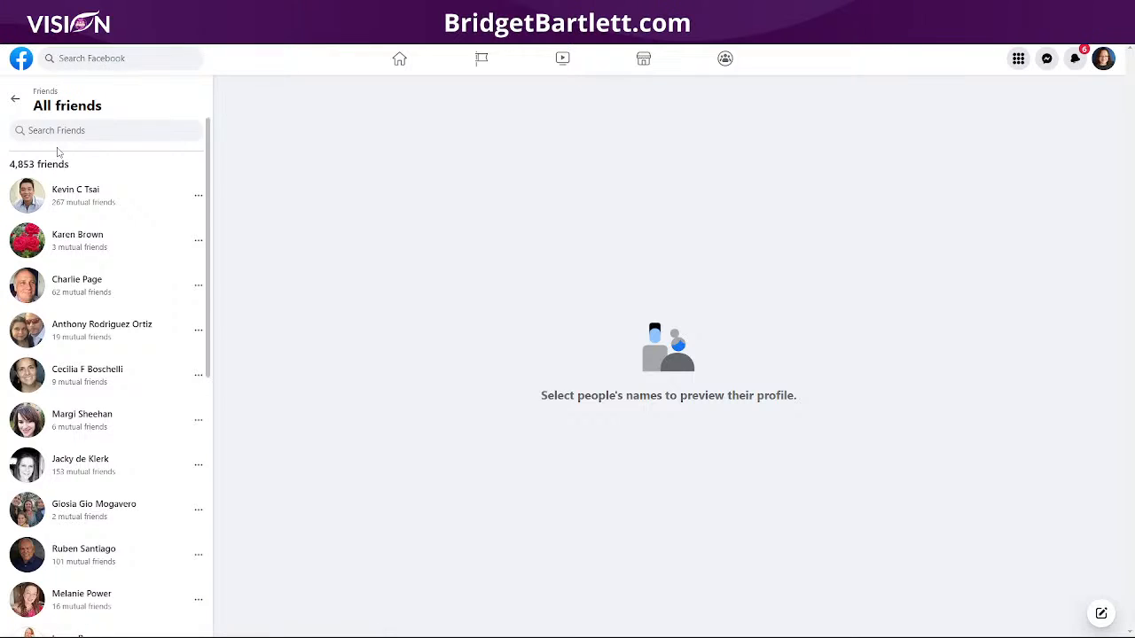
left_click(15, 98)
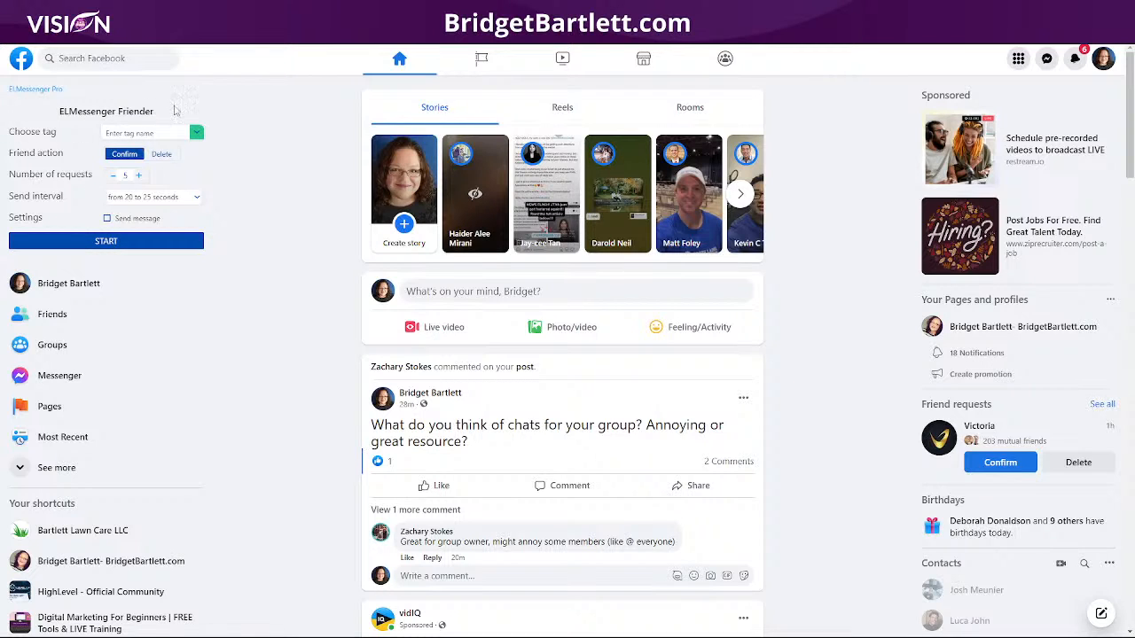
Step: View the tags available in the ELMessenger Friender, and close the list without choosing one
left_click(196, 132)
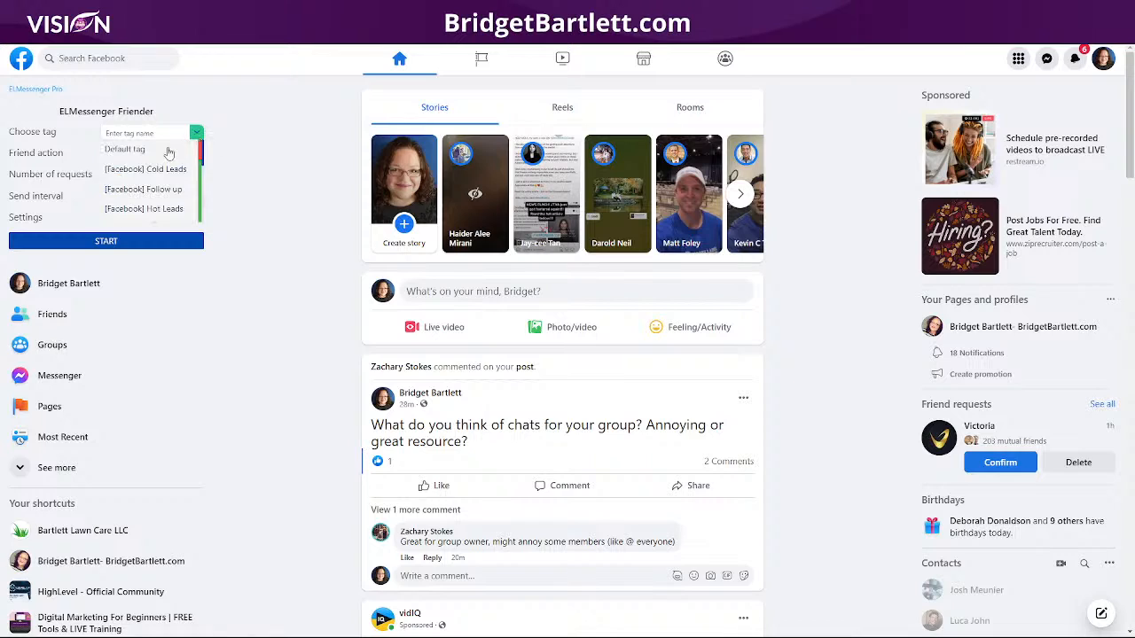
left_click(285, 158)
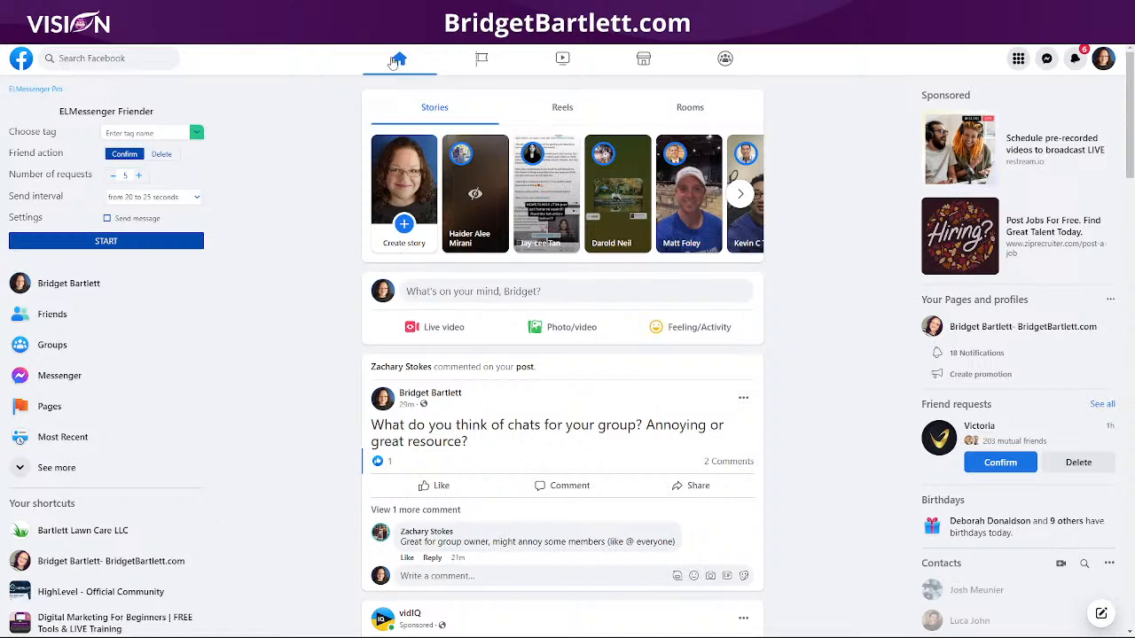
Step: Open Messenger, view the first chat contact's BackOffice profile, and close it without changes
left_click(78, 376)
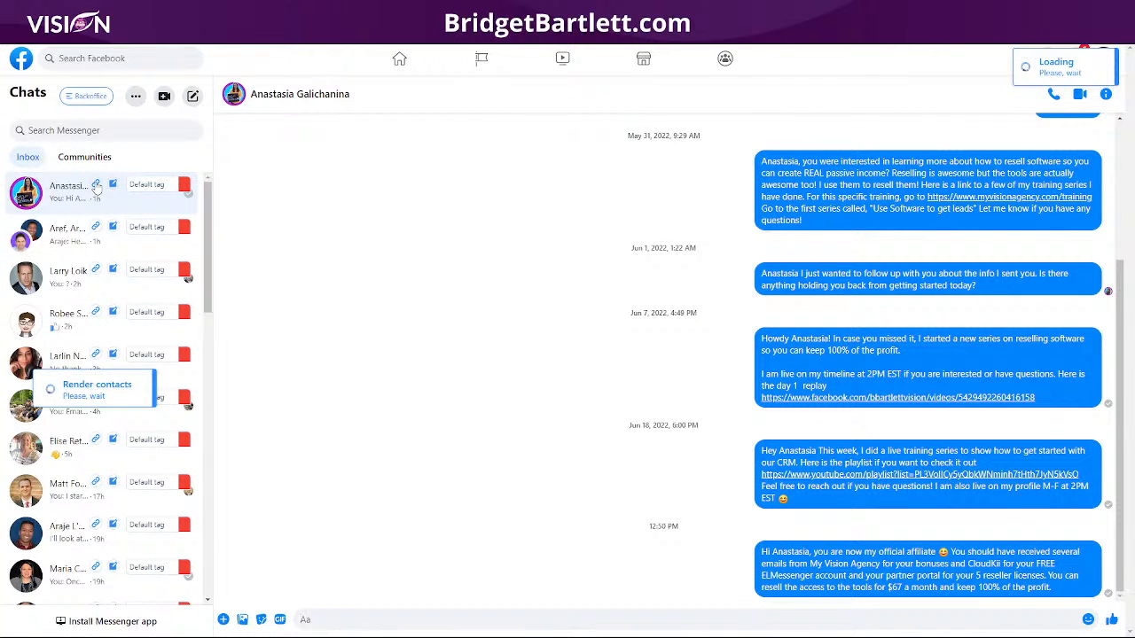
left_click(96, 187)
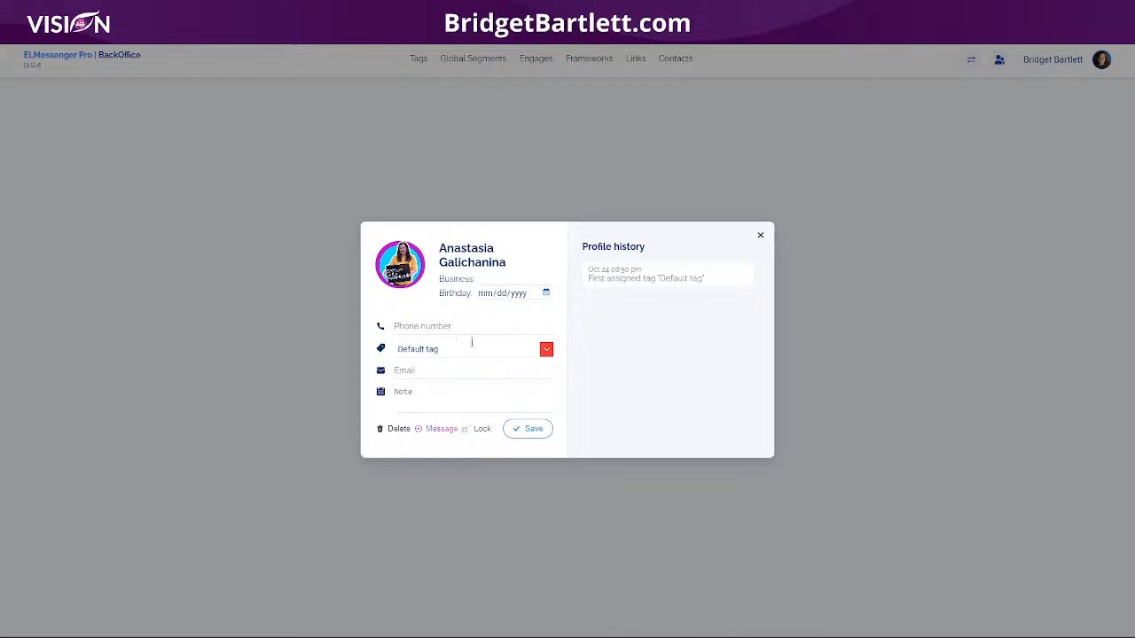
left_click(760, 235)
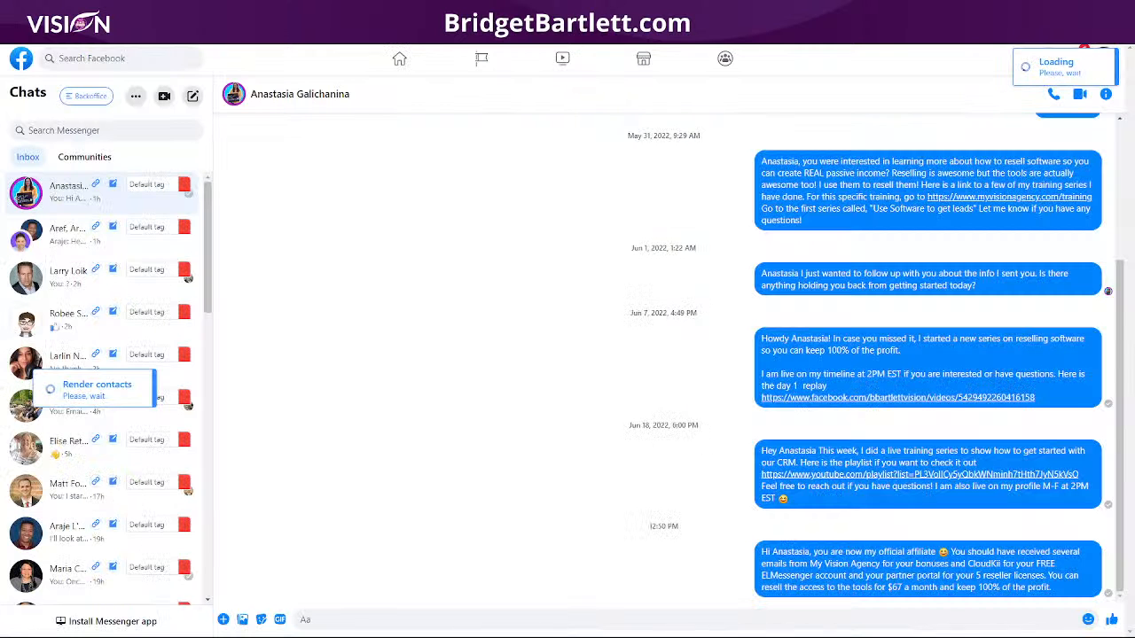
Step: View the first chat contact's note field and look through the tags that can be assigned to the contact
left_click(113, 185)
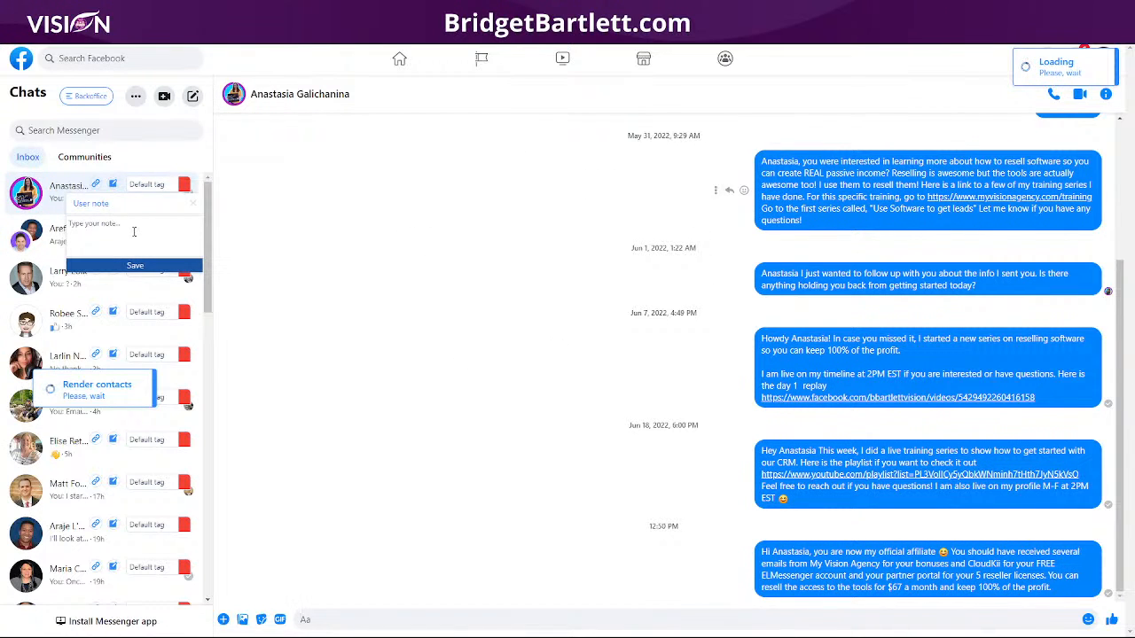
left_click(175, 184)
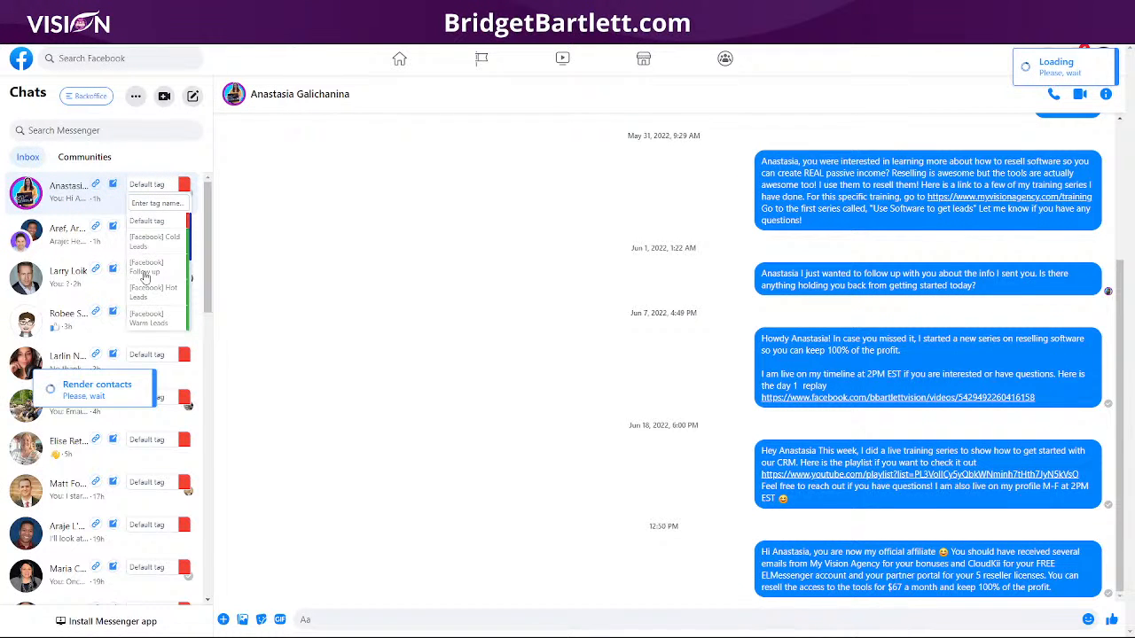
scroll(152, 270, "down", 5)
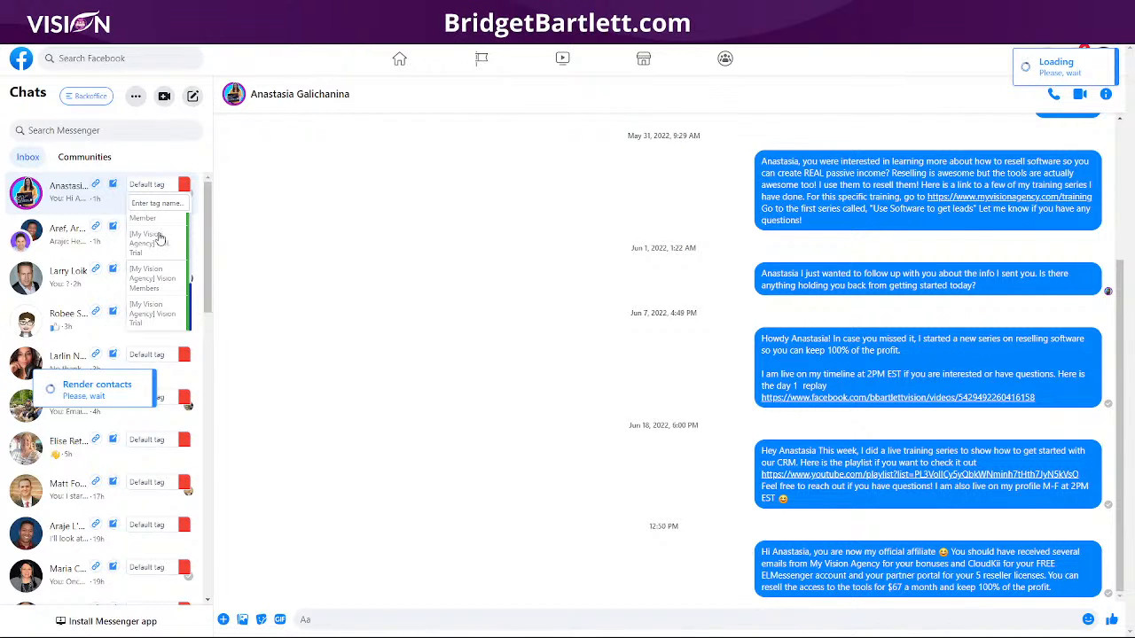
Step: Try to open the BackOffice from Messenger, and reload Messenger by way of the Facebook home page
left_click(89, 95)
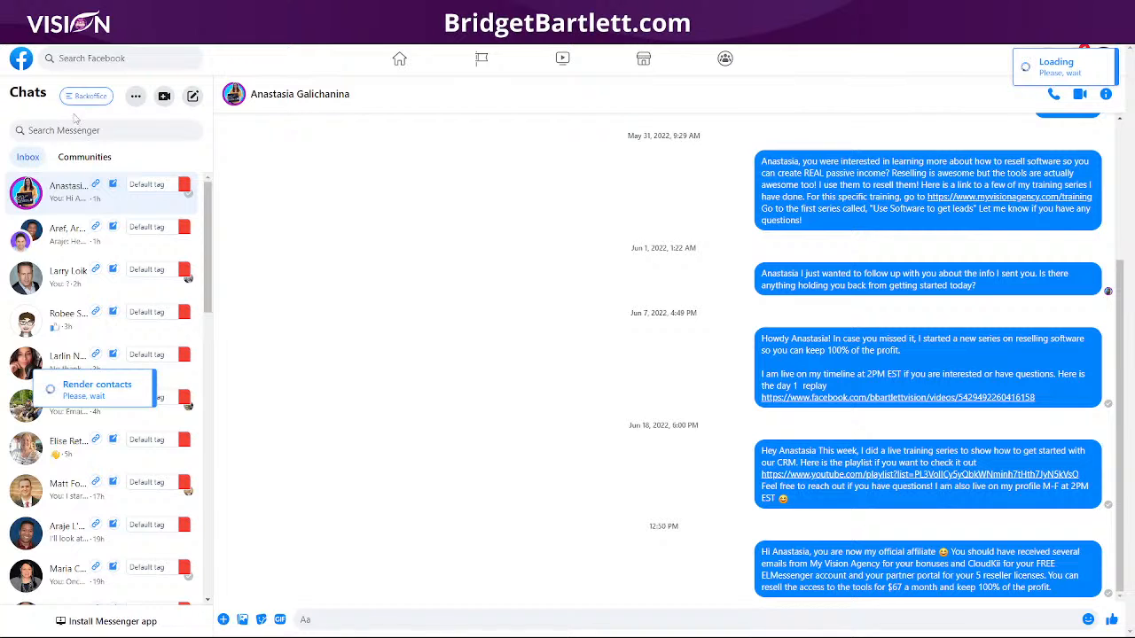
left_click(86, 98)
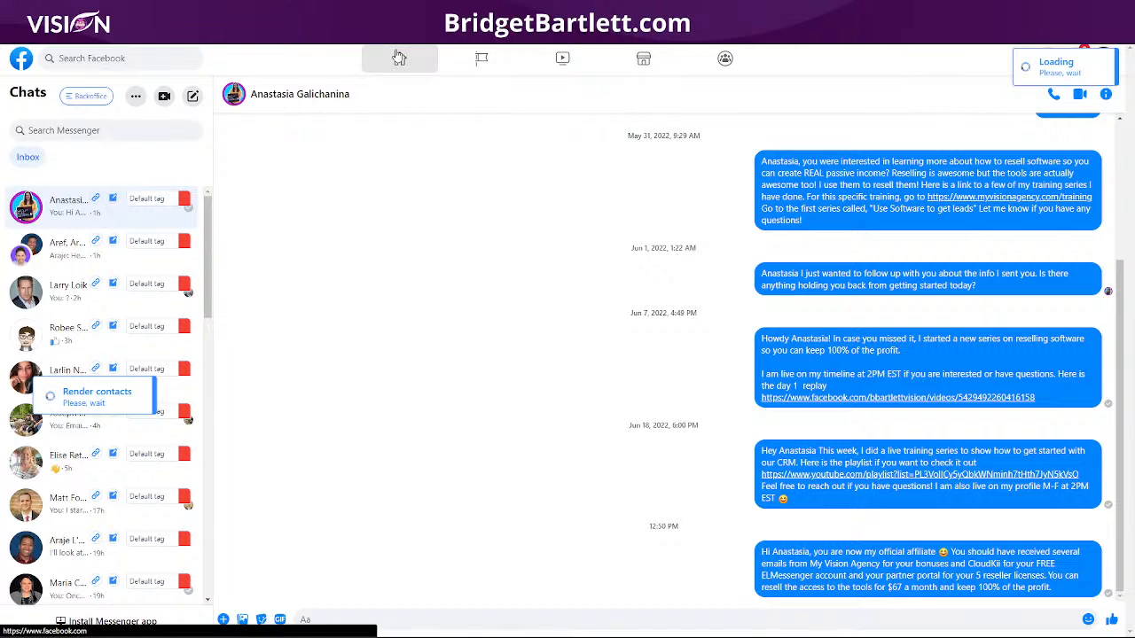
left_click(399, 59)
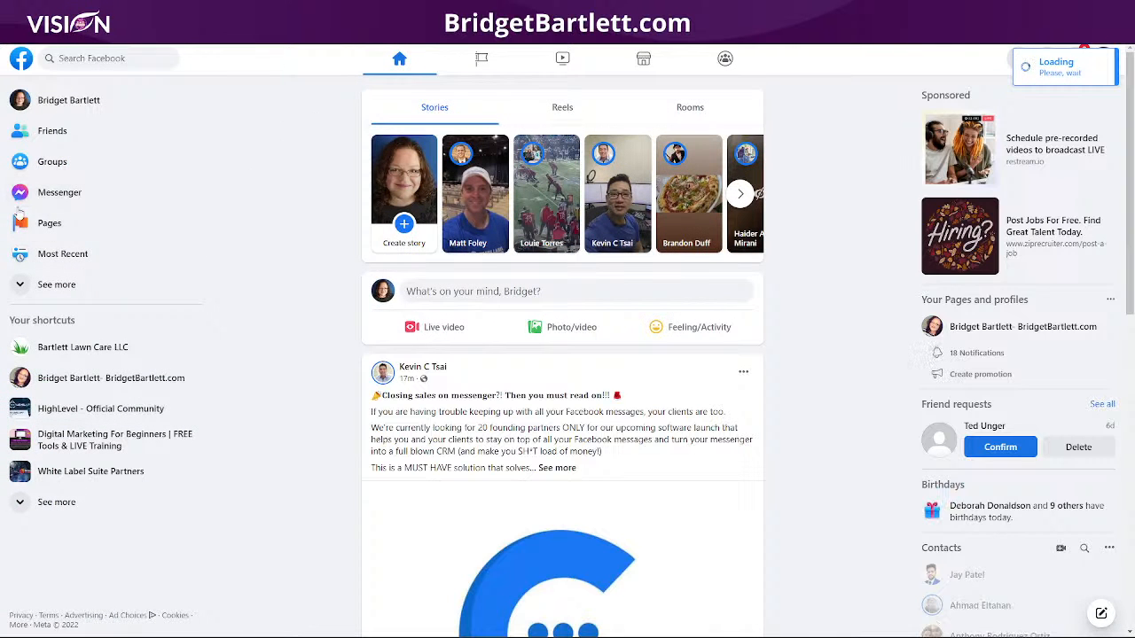
left_click(49, 193)
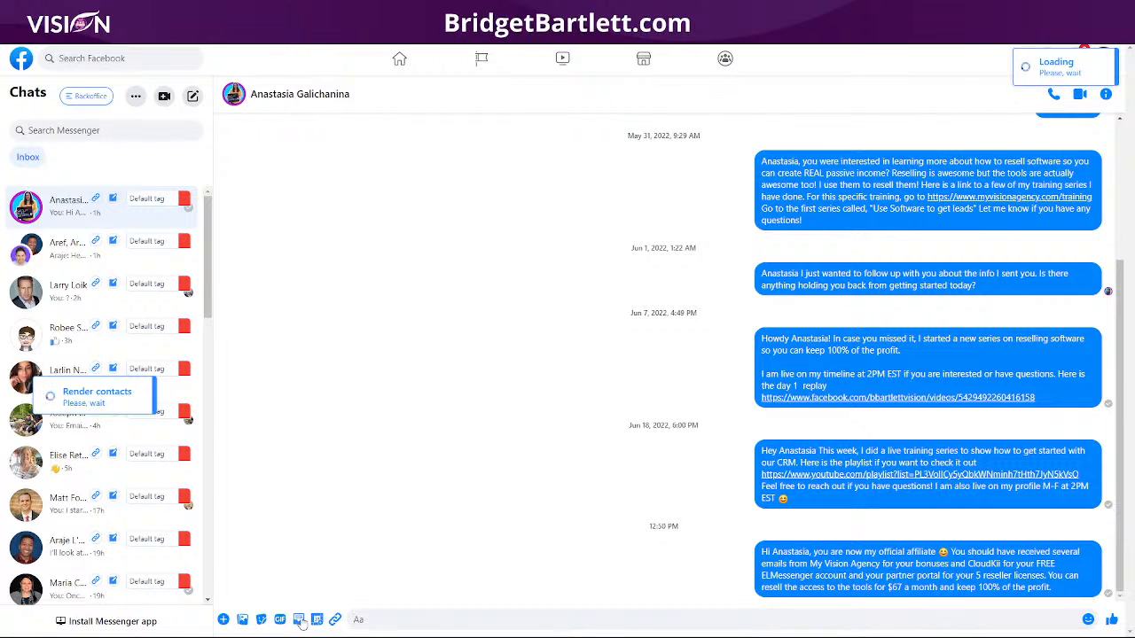
Step: View the message template picker and the neighbouring extension tool for composing in the first chat
left_click(299, 620)
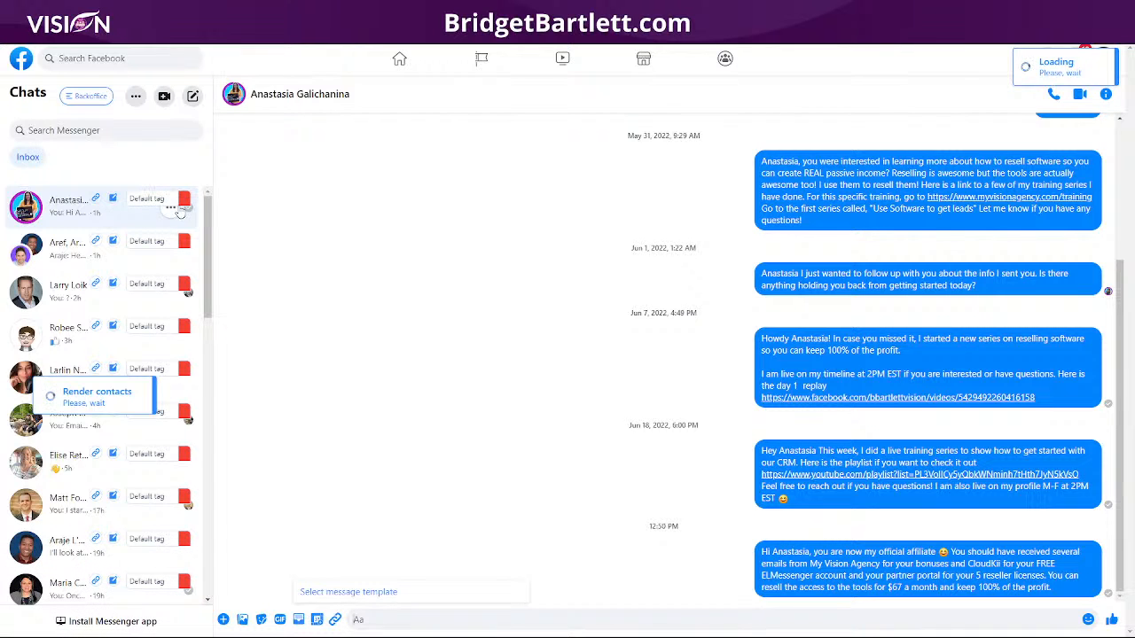
left_click(317, 619)
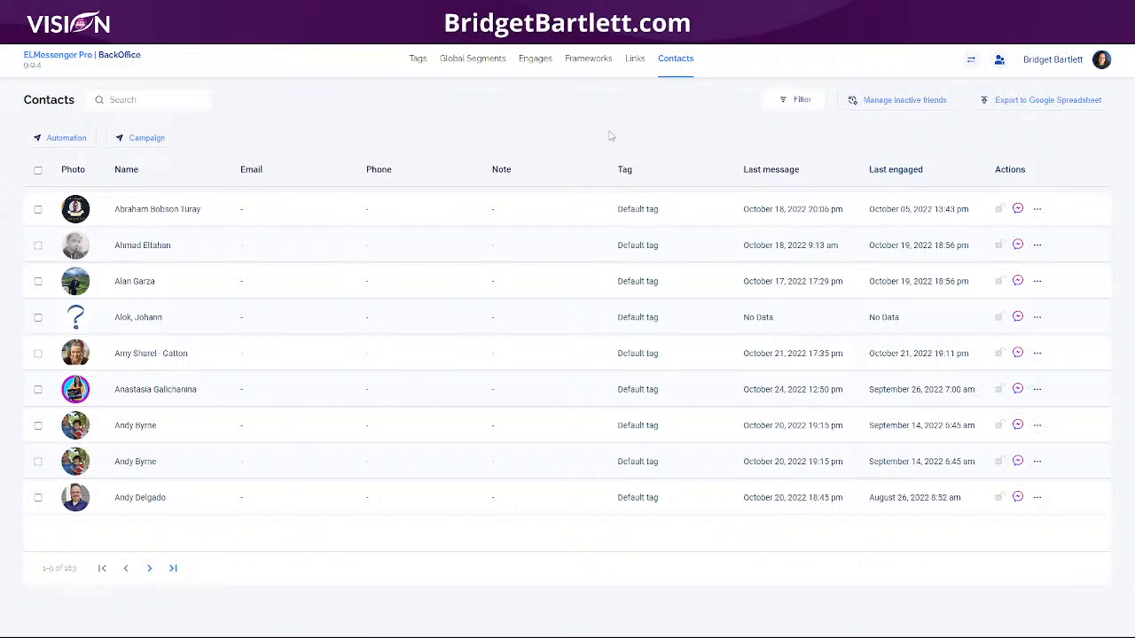
Step: Look through the tags available for filtering the BackOffice contacts, without choosing one
left_click(796, 102)
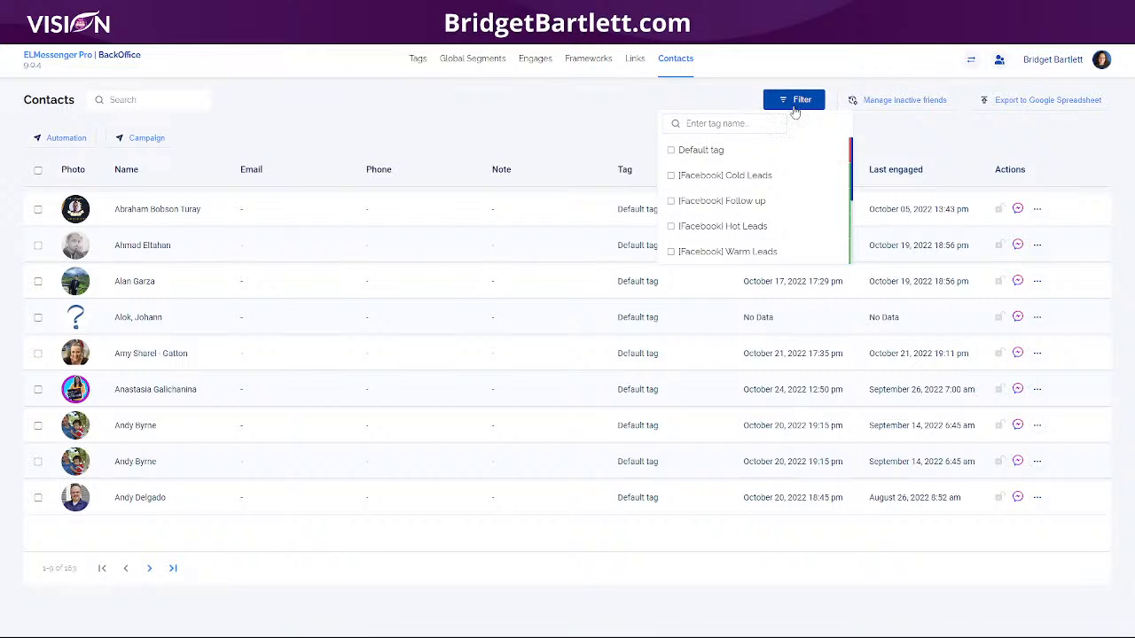
scroll(735, 200, "down", 5)
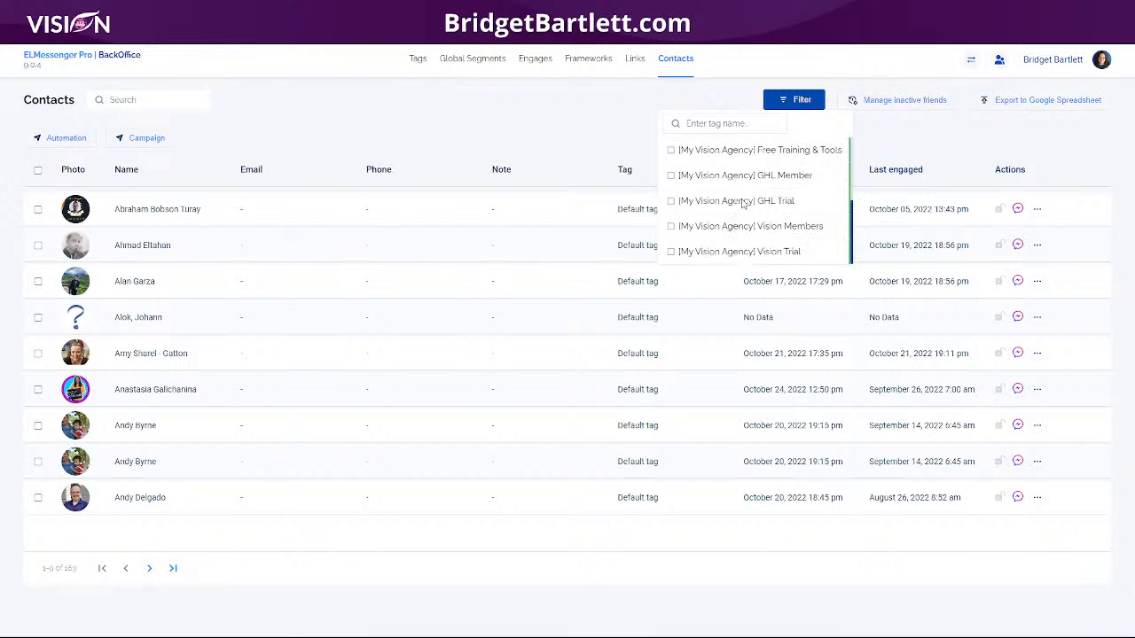
scroll(740, 204, "up", 5)
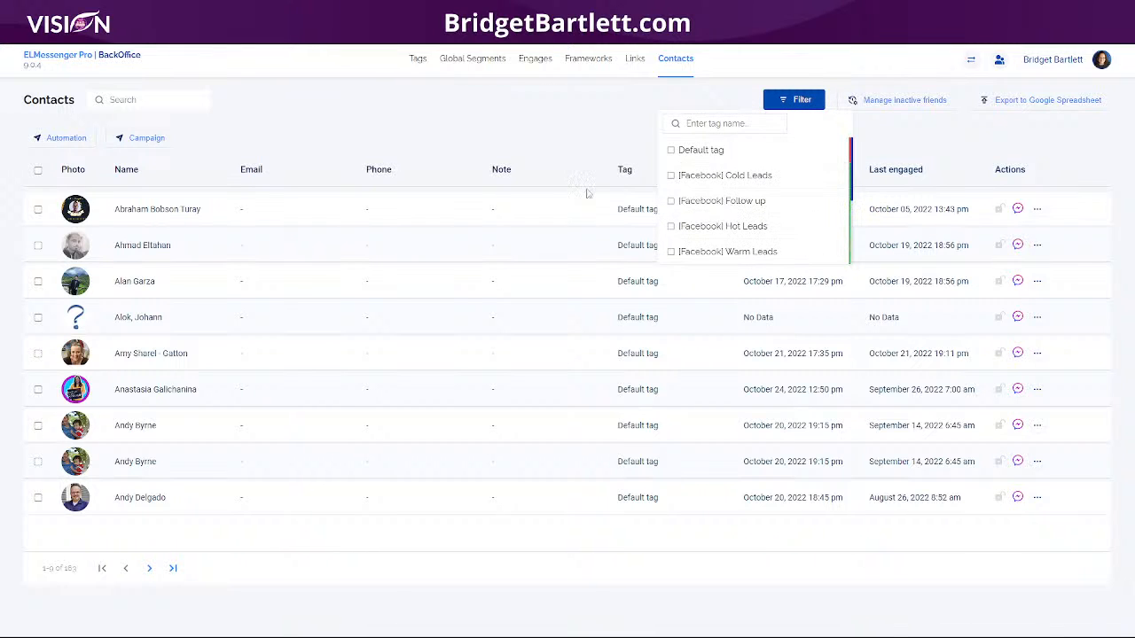
Step: Open the inactive friends management and try the options to remove inactive friends and do so automatically
left_click(905, 102)
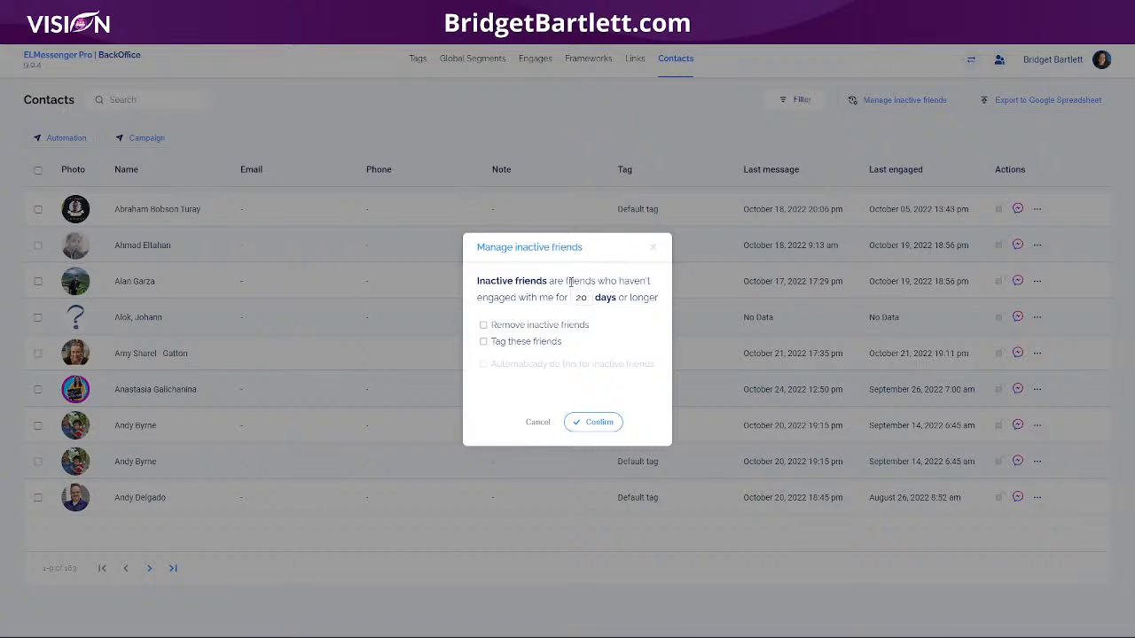
left_click(484, 325)
double_click(582, 298)
left_click(483, 325)
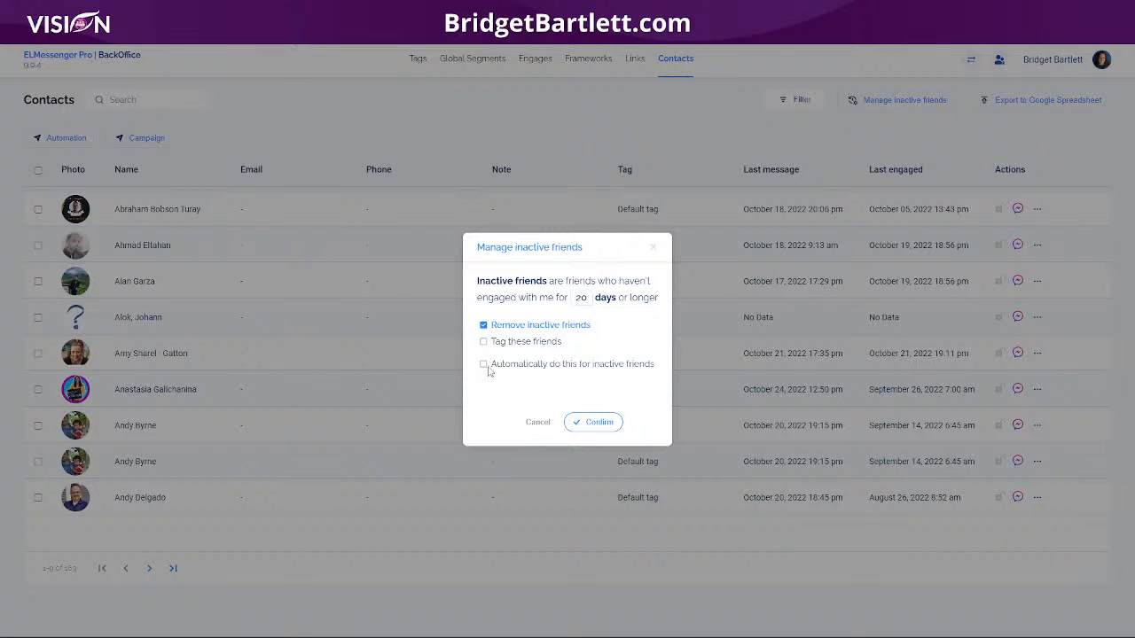
left_click_drag(486, 364, 497, 364)
left_click(484, 364)
Step: Try the option to tag inactive friends instead of removing them, and cancel the inactive friends settings
left_click(483, 341)
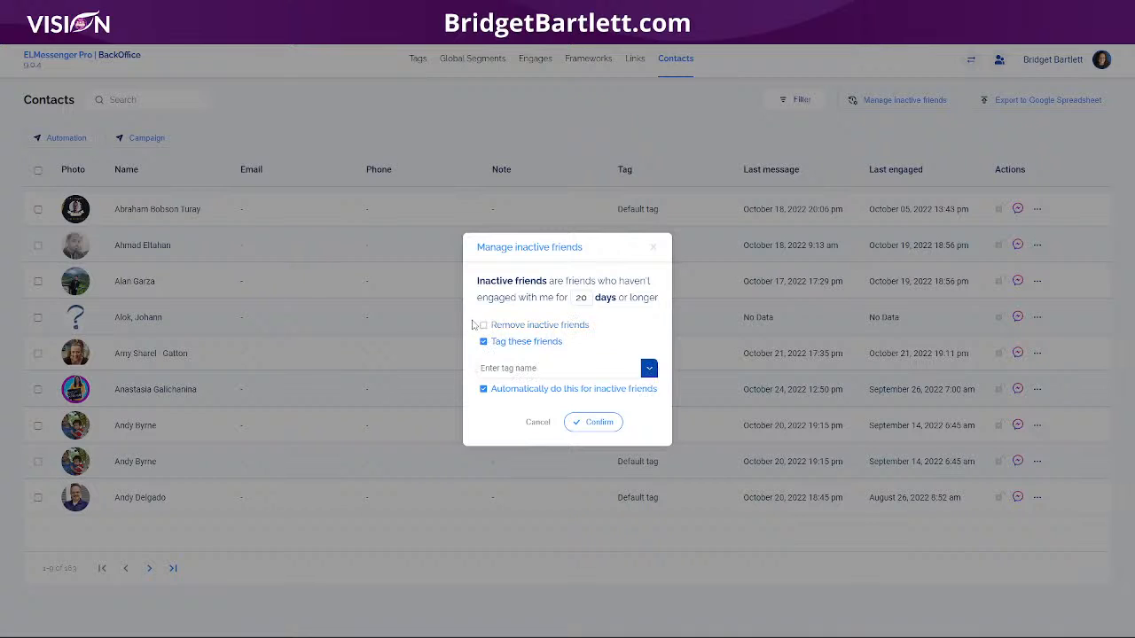
left_click(508, 368)
left_click(507, 385)
left_click(483, 342)
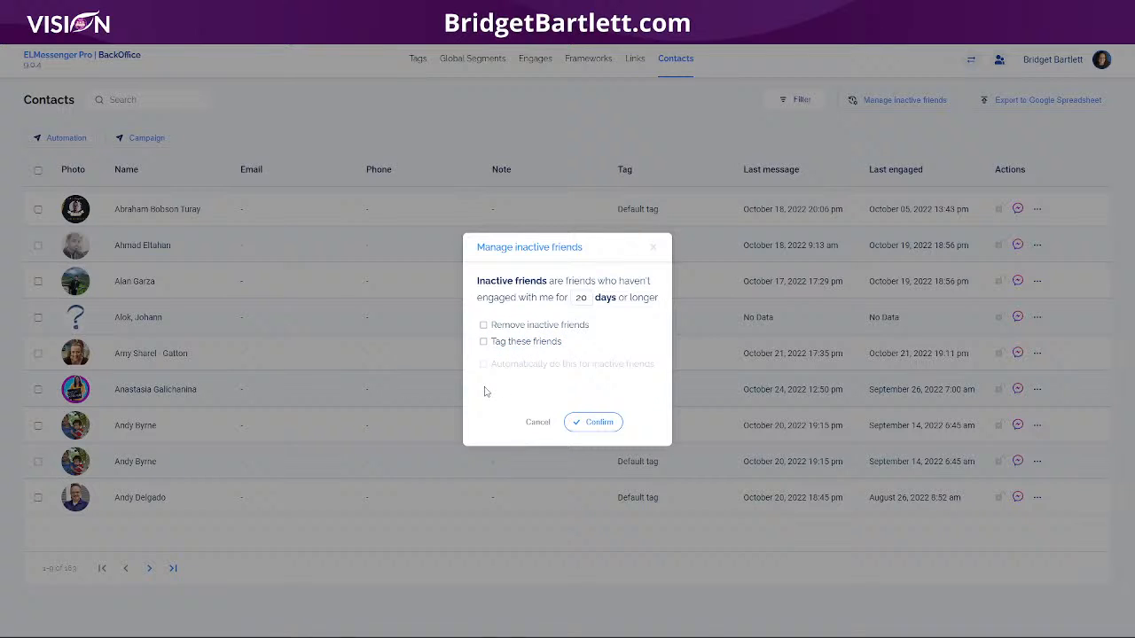
left_click(538, 424)
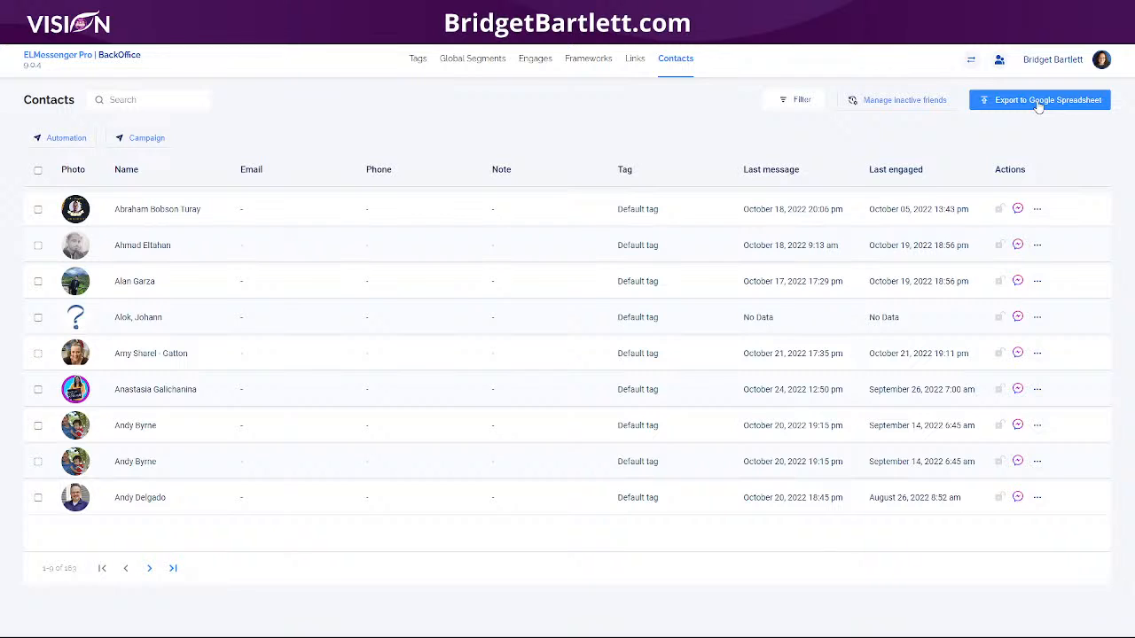
Step: Try to export the BackOffice contacts to a Google Spreadsheet
left_click(1036, 107)
left_click(1031, 104)
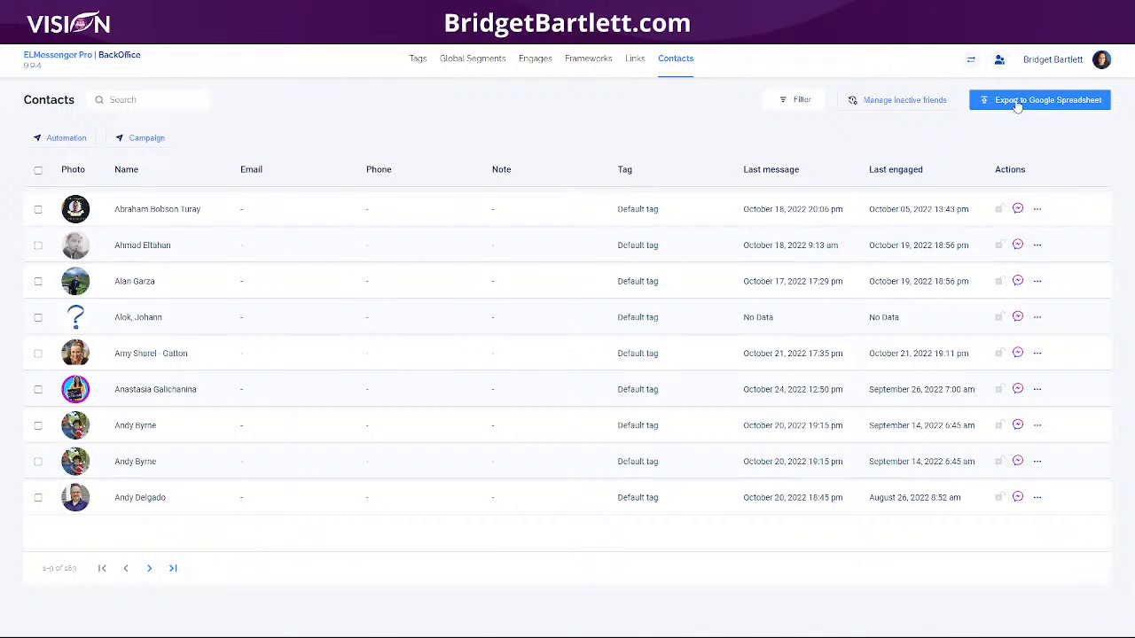